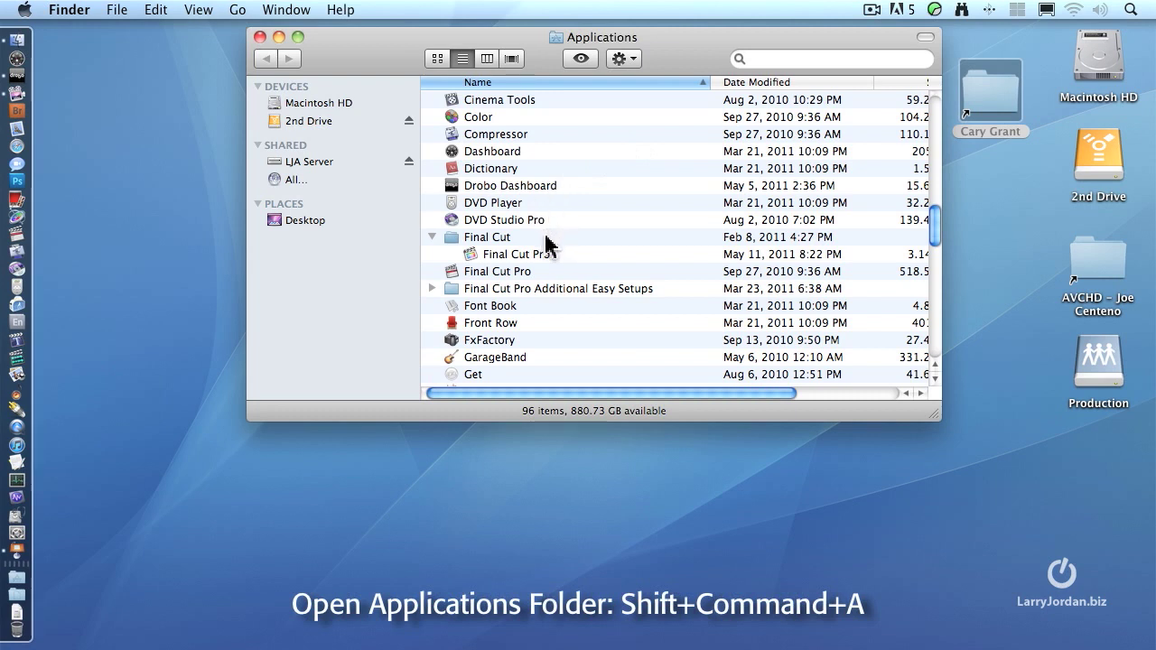
Add Final Cut Pro to the Dock and close the Applications window.
{"action": "left_click_drag", "start_coordinate": [469, 262], "coordinate": [17, 232]}
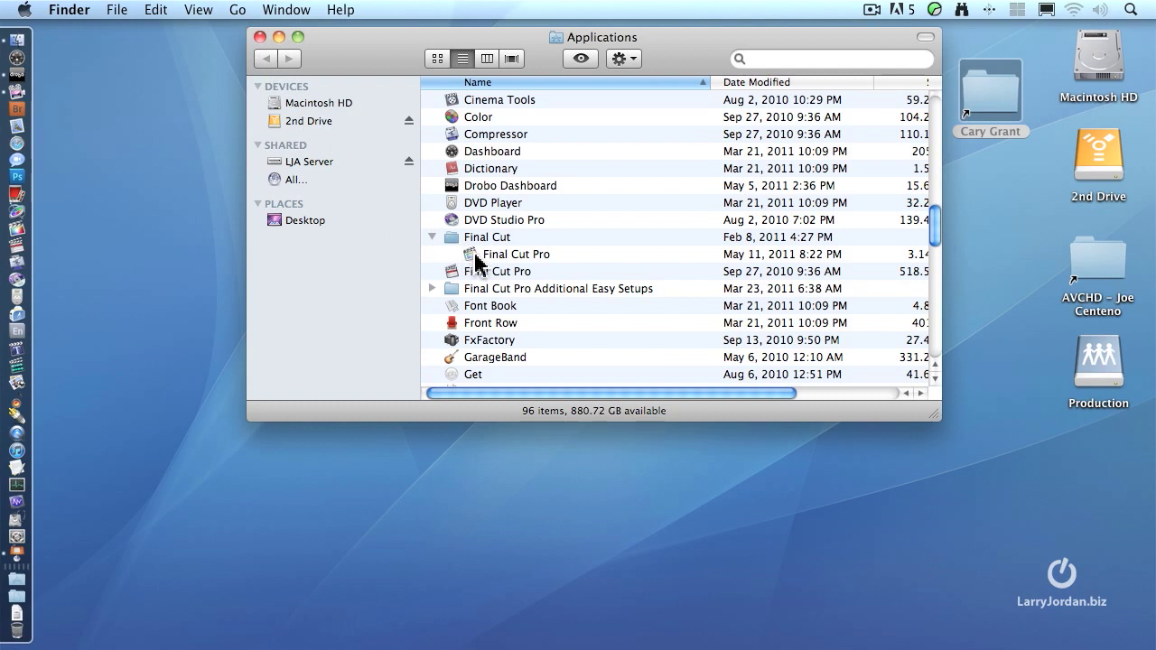
{"action": "left_click", "coordinate": [260, 38]}
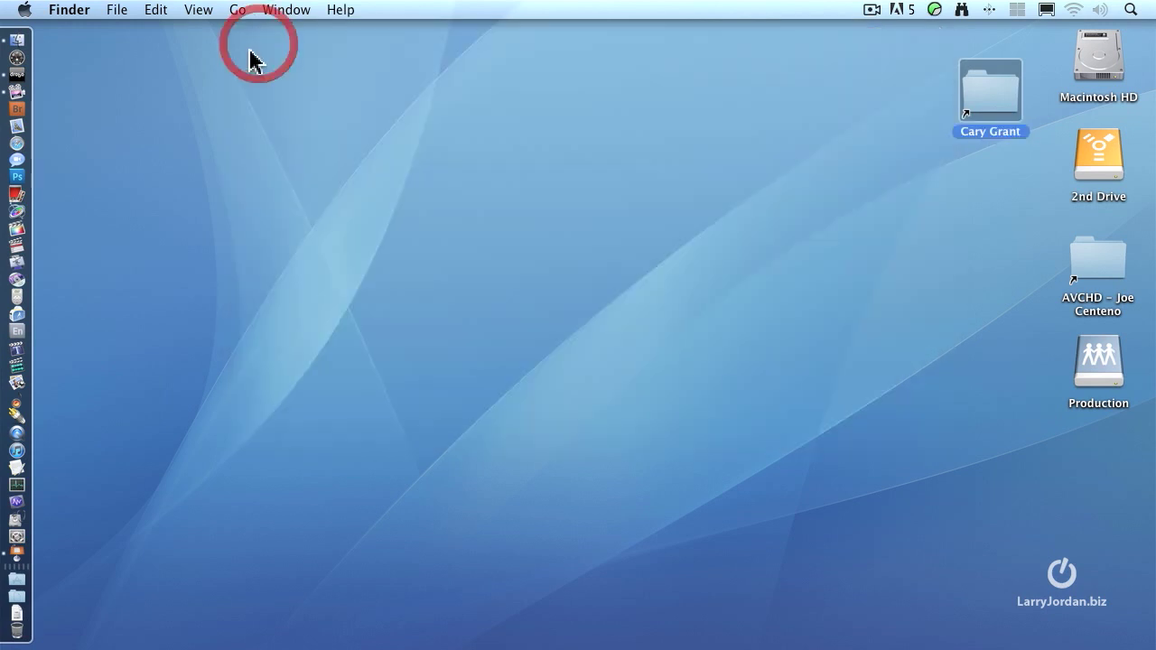
Launch Final Cut Pro from its Dock icon.
{"action": "left_click", "coordinate": [16, 229]}
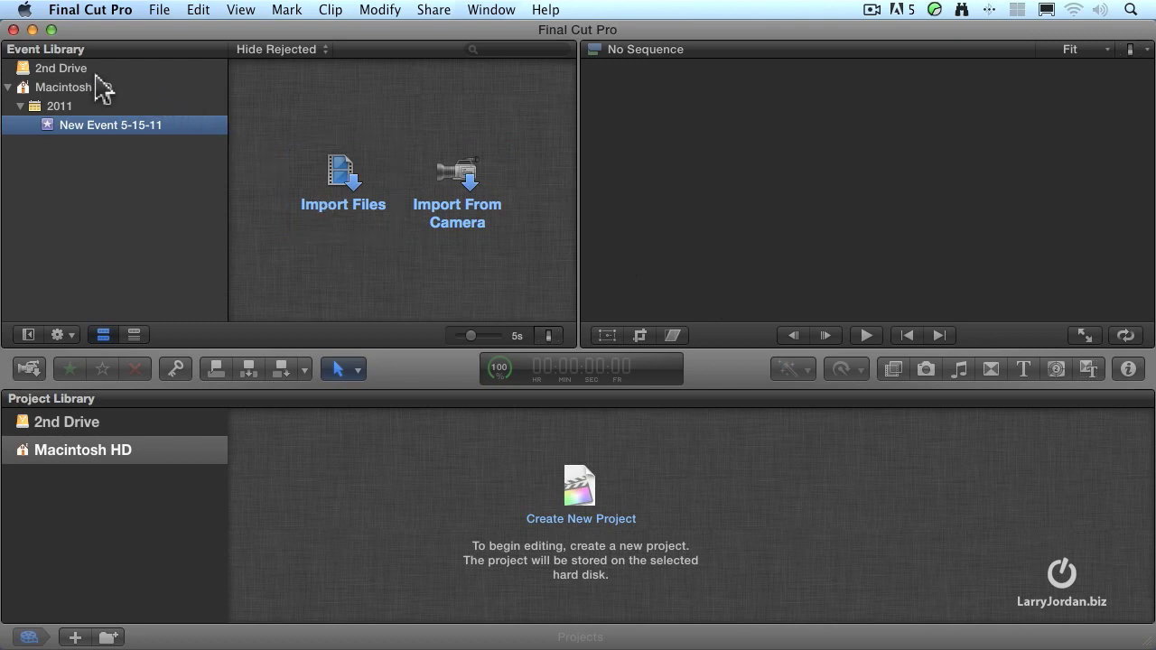
Create a new event on the 2nd Drive named 'Gnome Project'.
{"action": "left_click", "coordinate": [66, 72]}
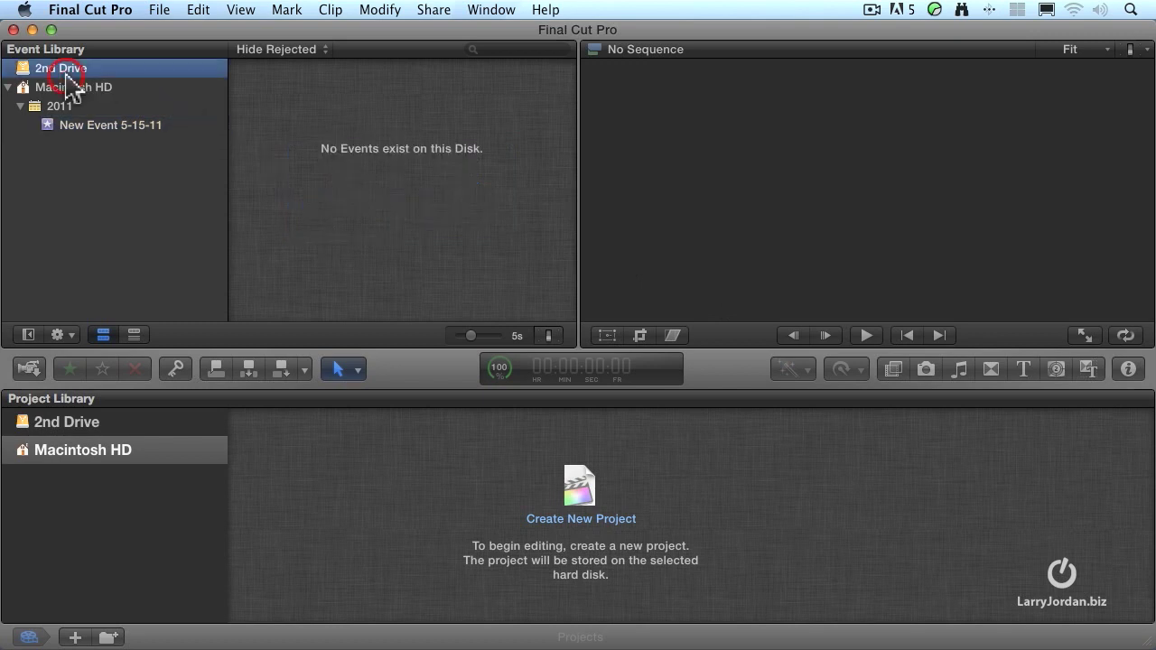
{"action": "left_click", "coordinate": [161, 10]}
{"action": "left_click", "coordinate": [198, 79]}
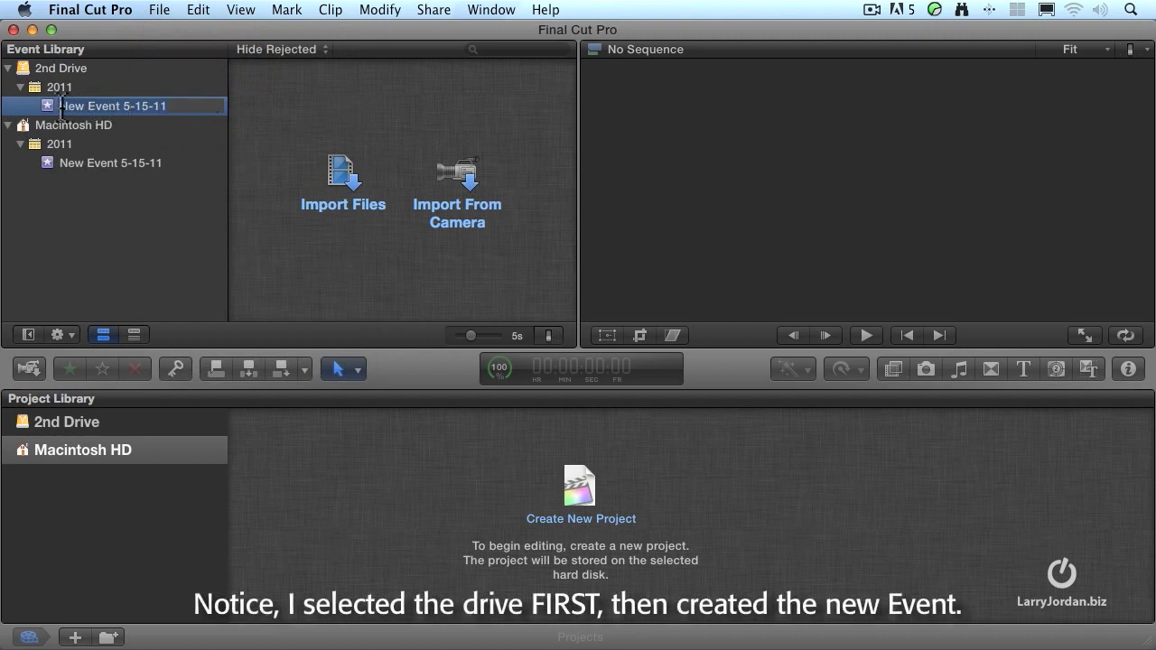
{"action": "left_click", "coordinate": [180, 105]}
{"action": "left_click_drag", "start_coordinate": [179, 106], "coordinate": [59, 105]}
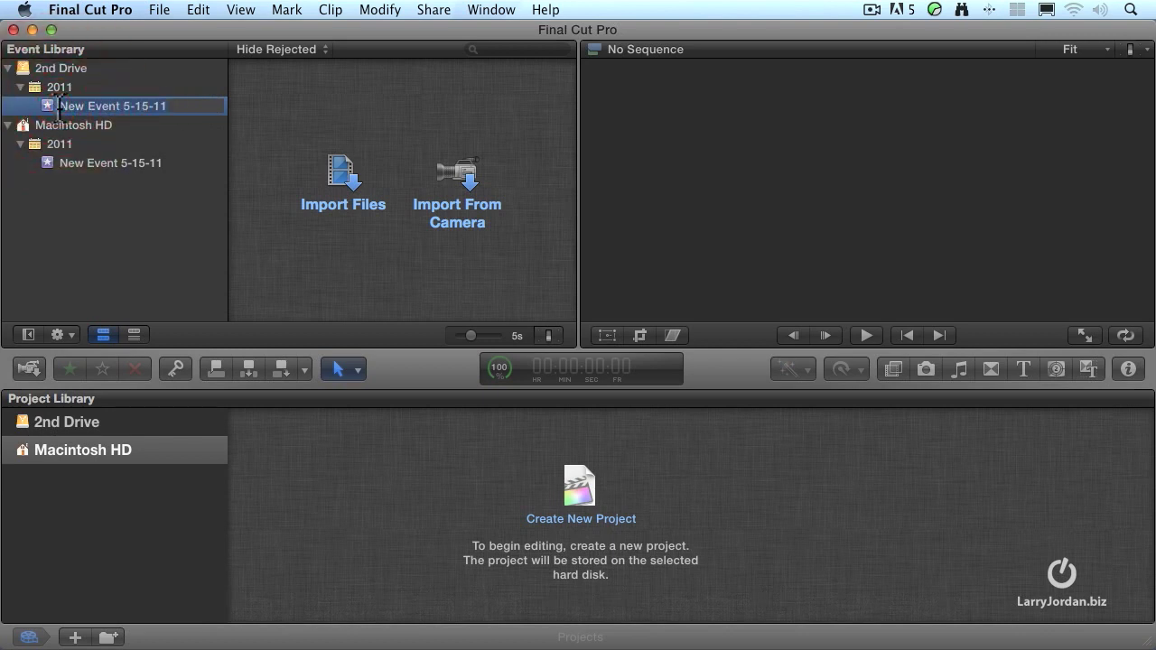
{"action": "type", "text": "Gnome Project"}
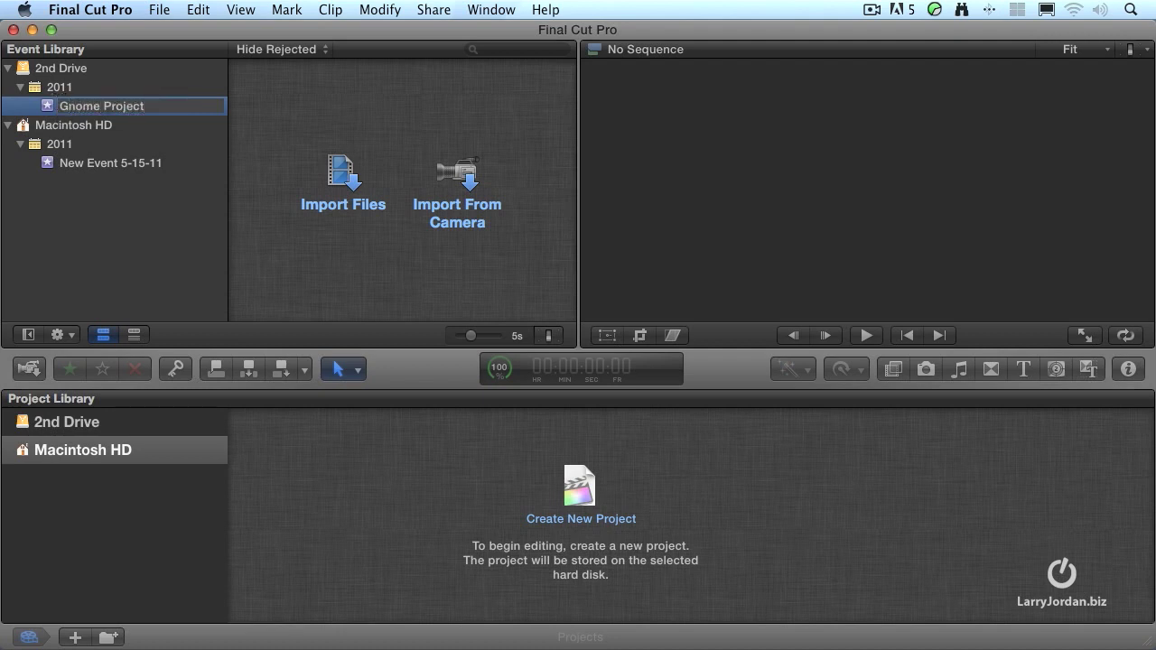
{"action": "key", "text": "Return"}
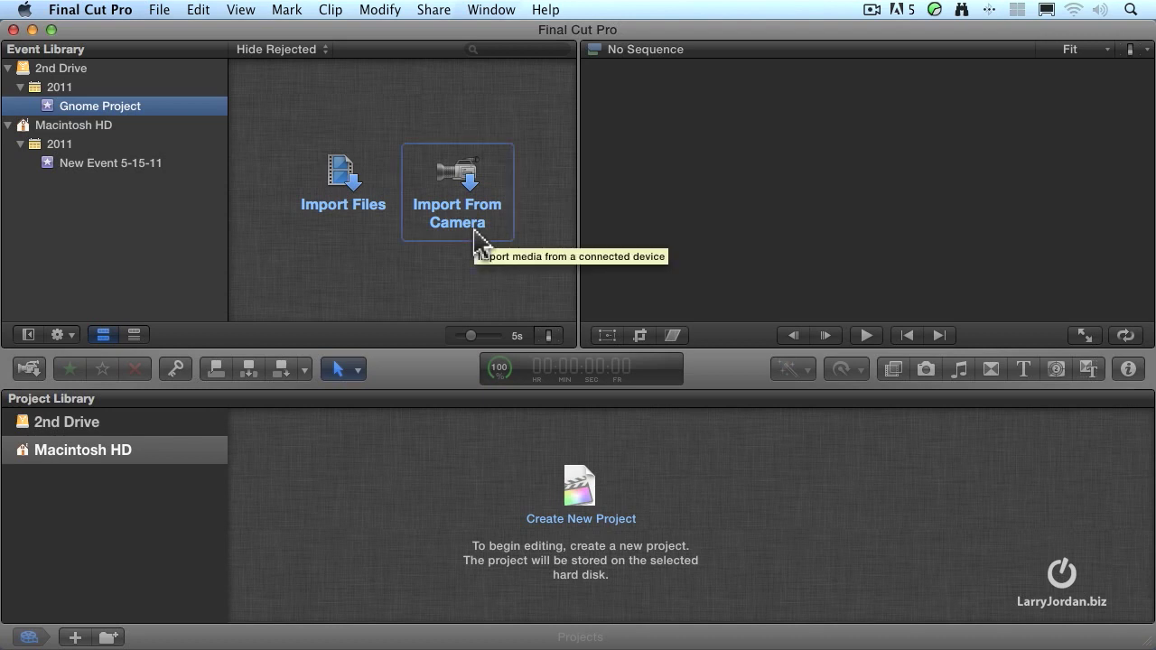
Bring up Camera Import, showing the built-in iSight camera as the source.
{"action": "left_click", "coordinate": [474, 233]}
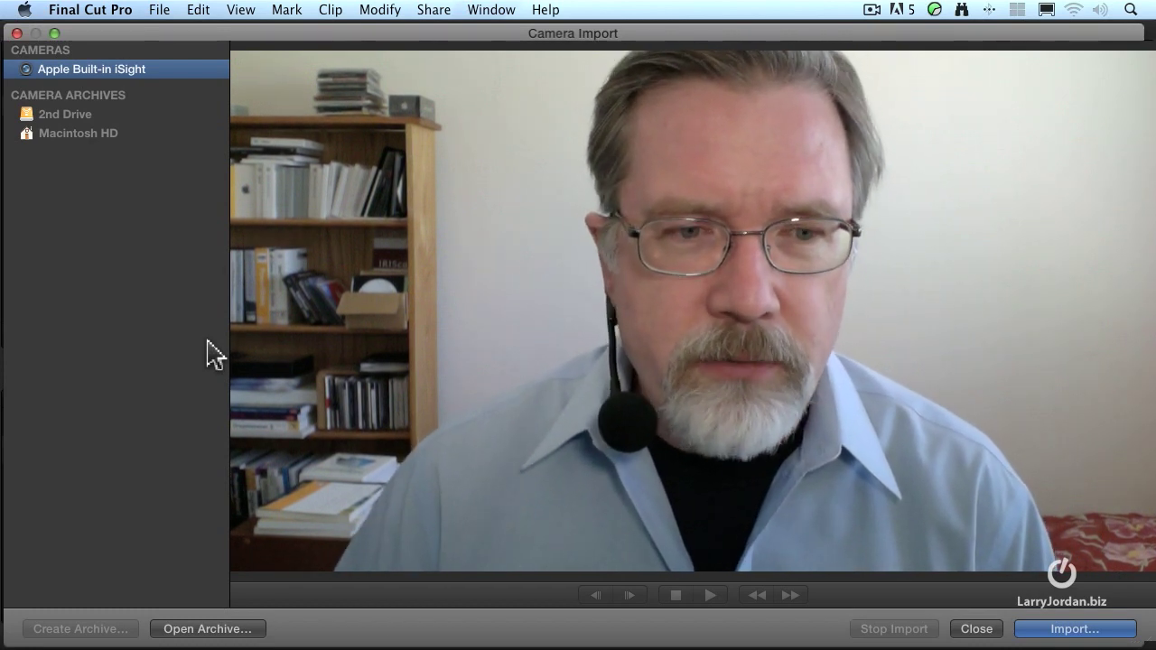
Add the AVCHD folder from 2nd Drive > Media Samples as a camera archive source.
{"action": "left_click", "coordinate": [239, 629]}
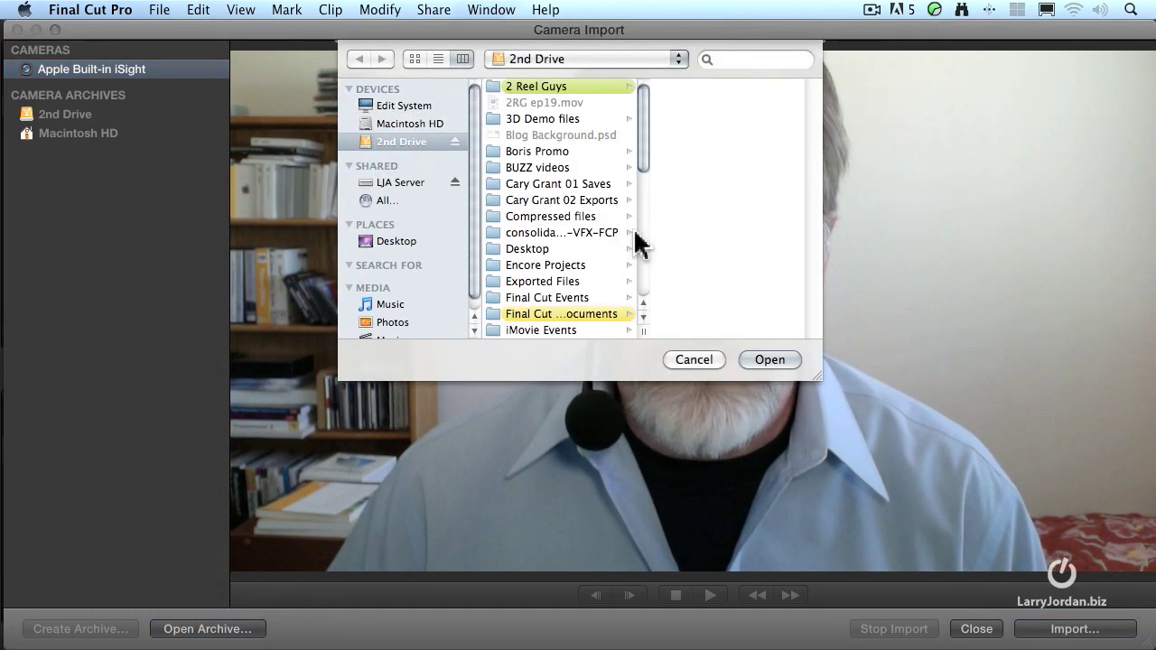
{"action": "scroll", "coordinate": [614, 236], "scroll_direction": "down", "scroll_amount": 1}
{"action": "scroll", "coordinate": [610, 227], "scroll_direction": "down", "scroll_amount": 9}
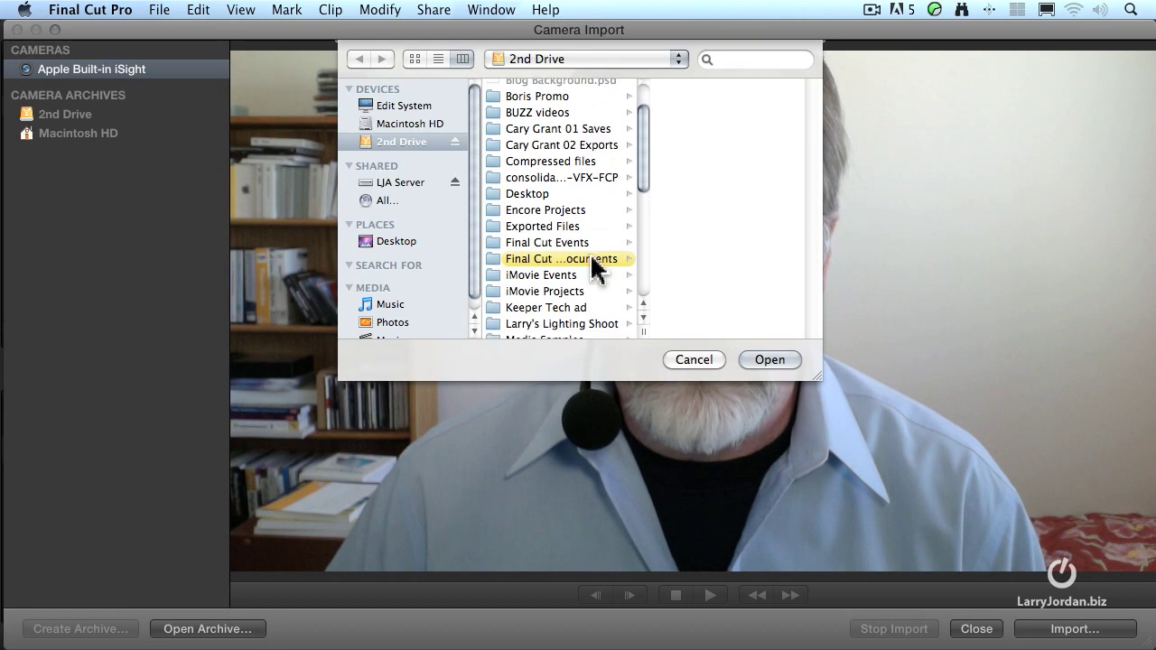
{"action": "left_click", "coordinate": [559, 251]}
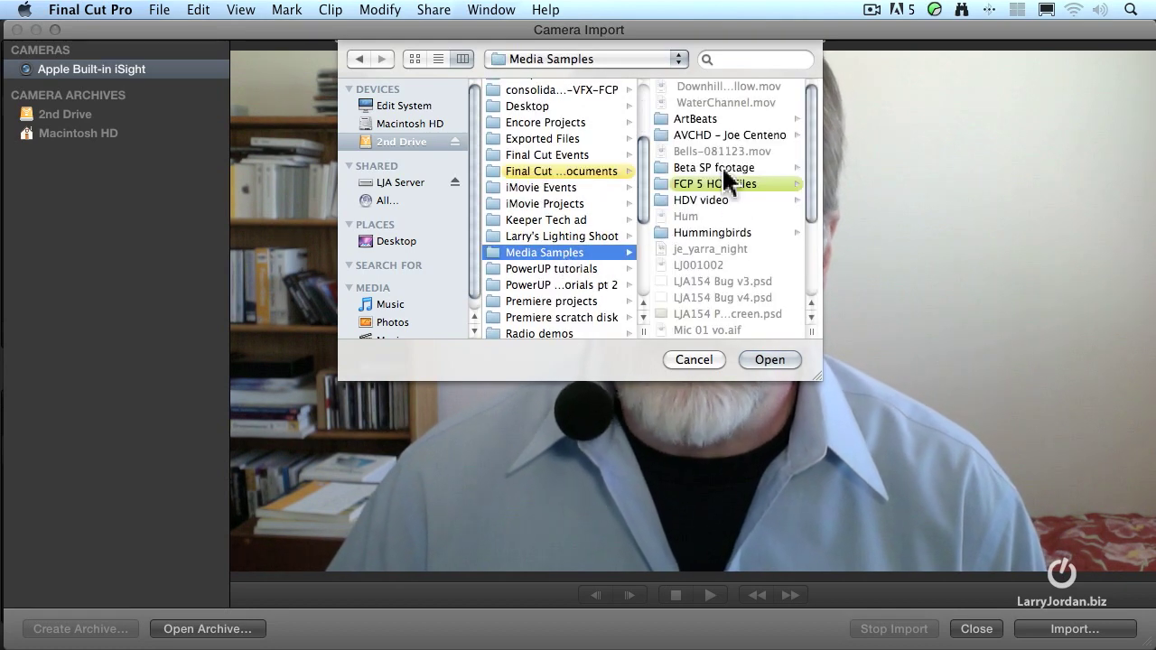
{"action": "left_click", "coordinate": [688, 136]}
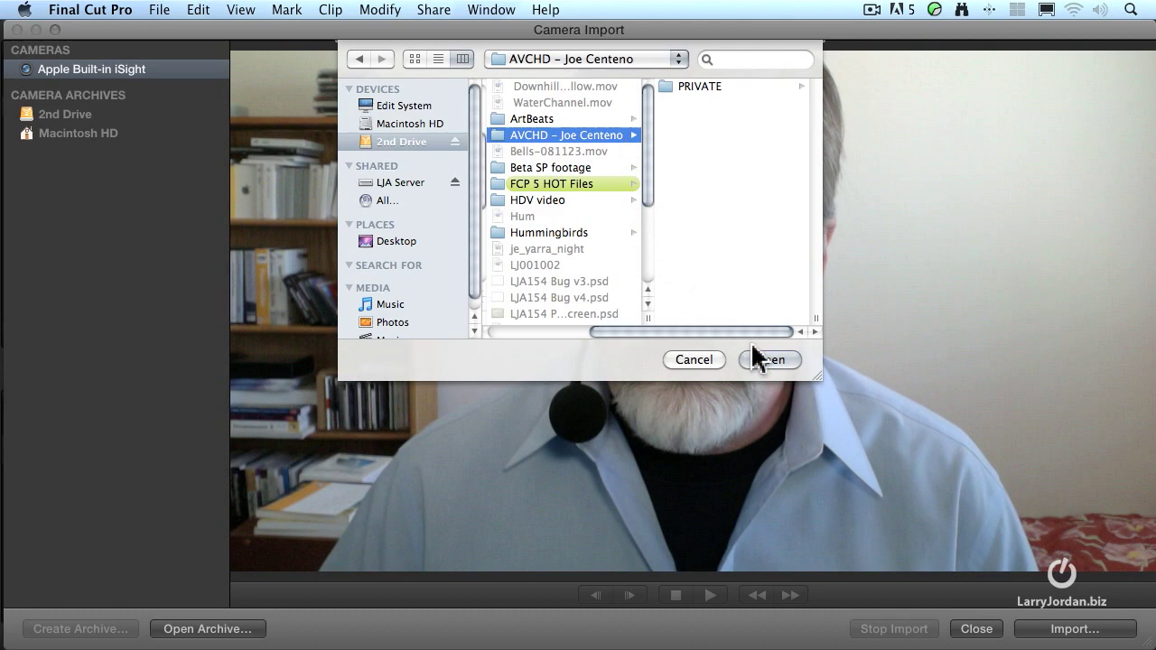
{"action": "left_click", "coordinate": [769, 359]}
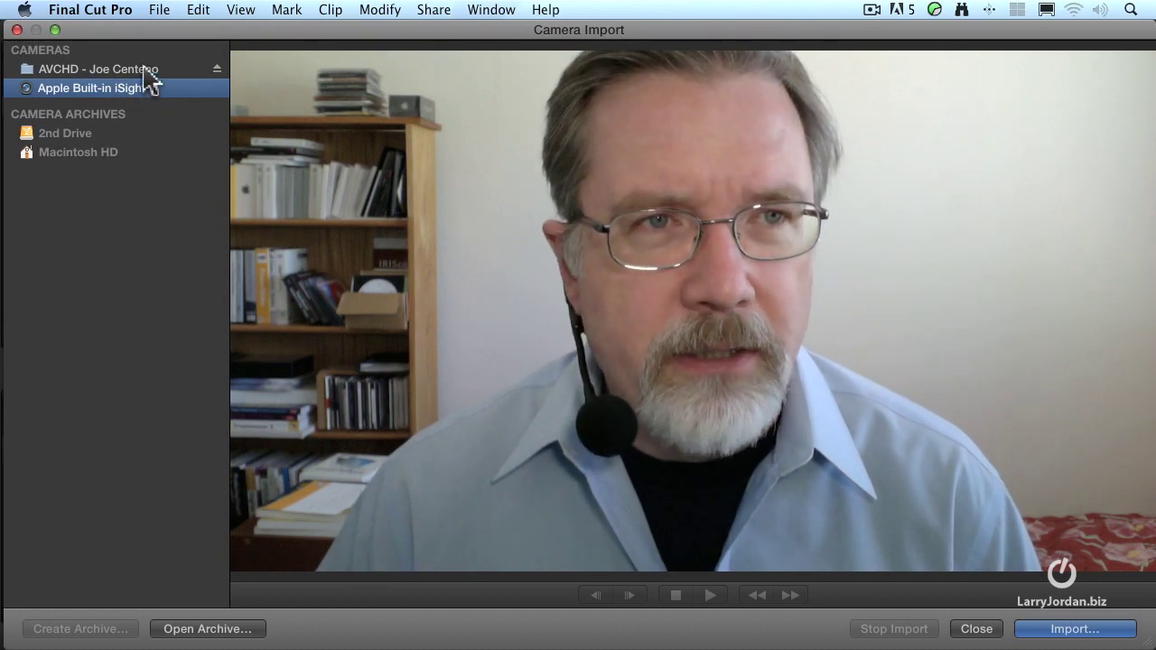
Show the AVCHD source's 22 clips and scroll through their thumbnails.
{"action": "left_click", "coordinate": [147, 70]}
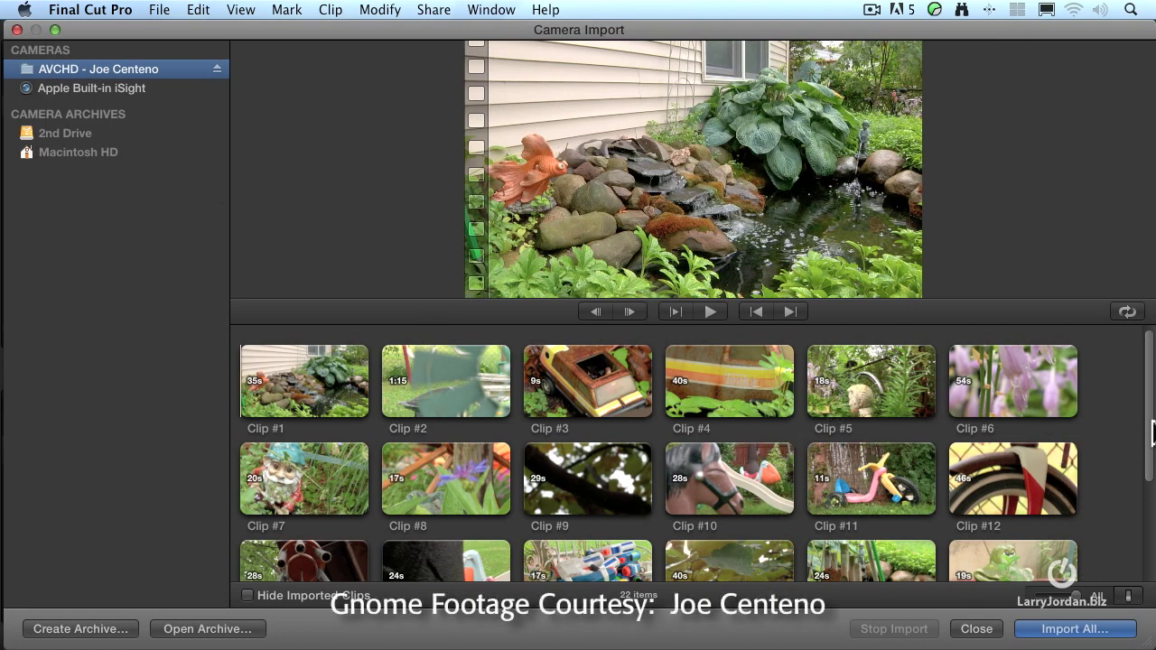
{"action": "left_click_drag", "start_coordinate": [1153, 434], "coordinate": [1150, 406]}
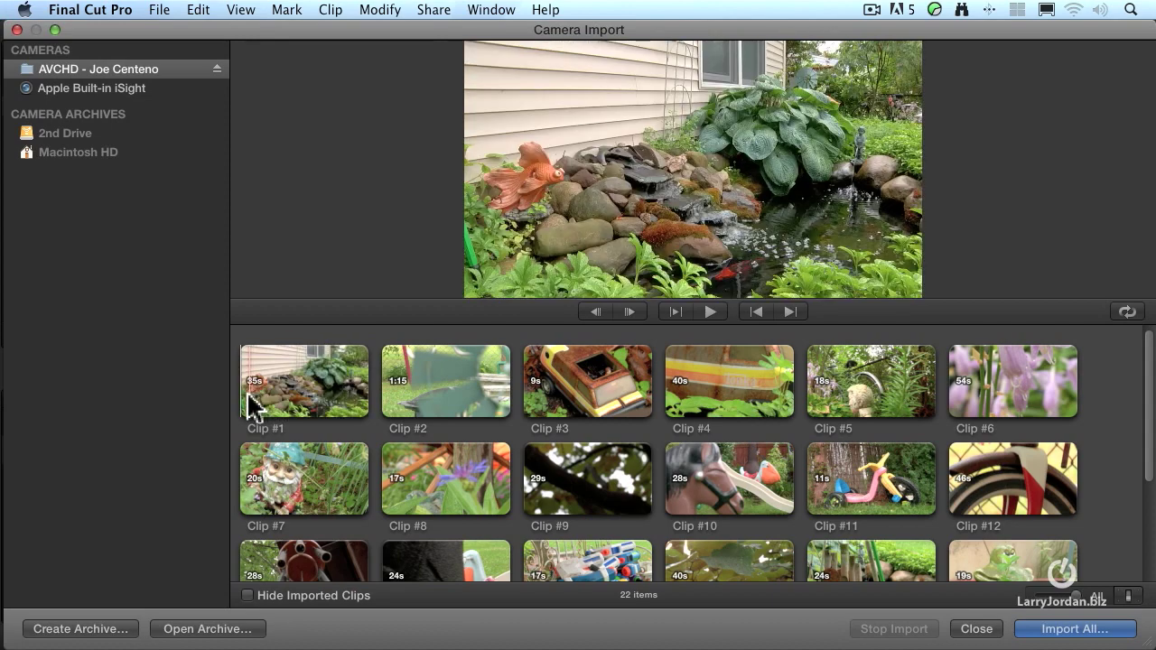
Mark ranges in Clips #1 and #6, settling on a range across Clip #1.
{"action": "left_click_drag", "start_coordinate": [256, 408], "coordinate": [322, 396]}
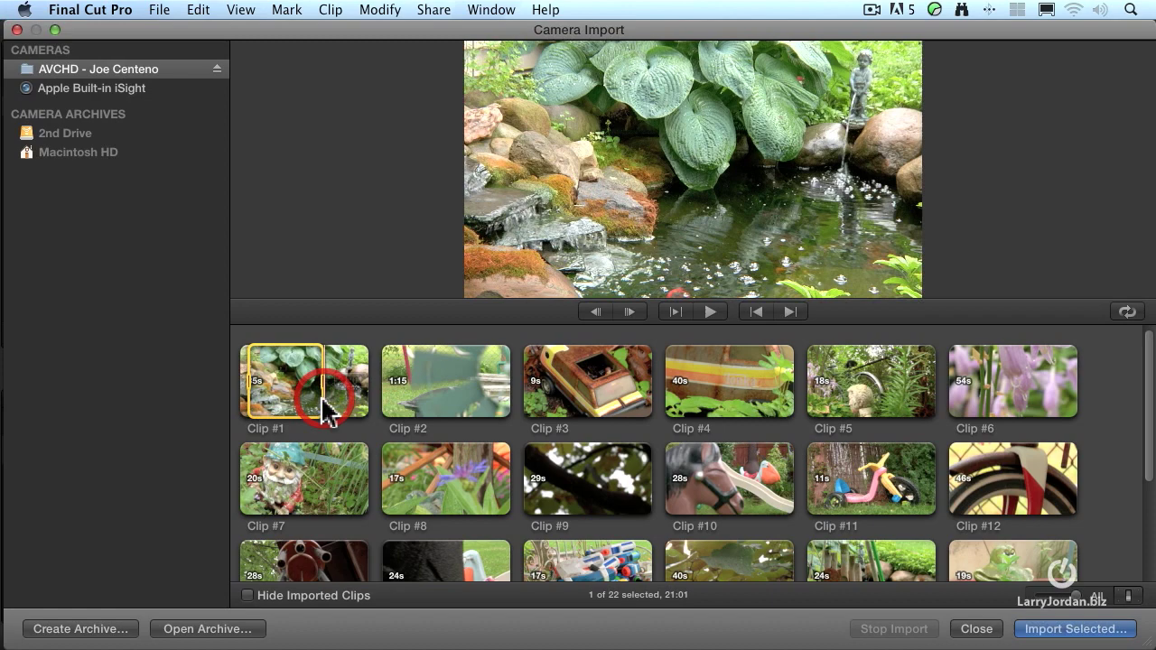
{"action": "key", "text": "super+shift+a"}
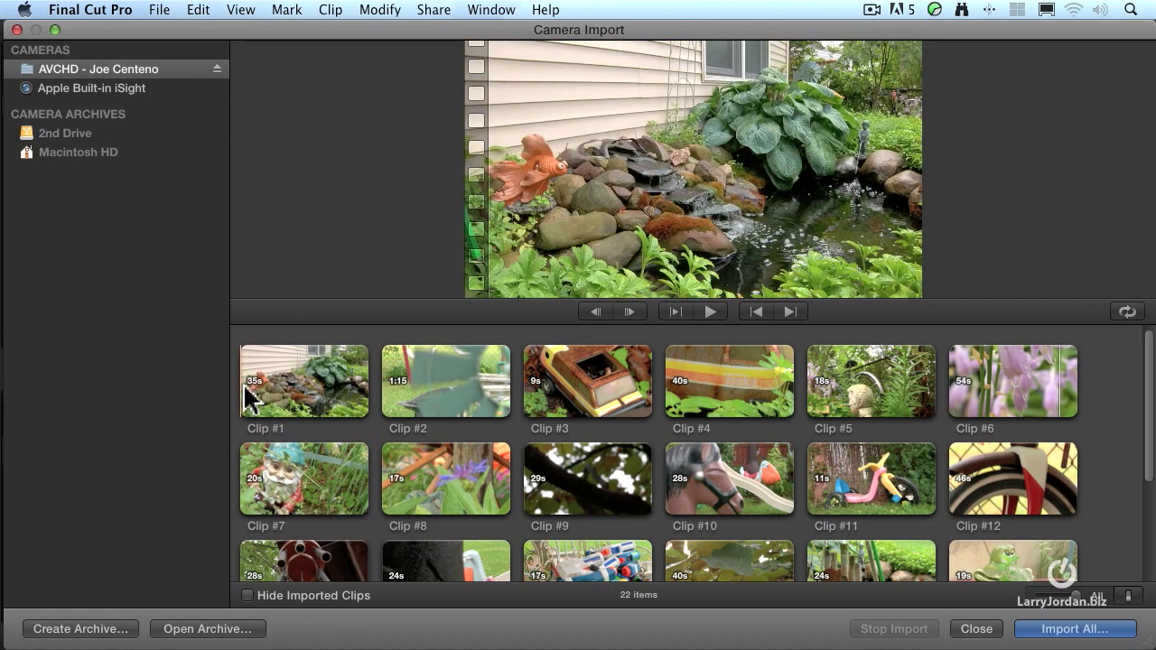
{"action": "left_click_drag", "start_coordinate": [247, 398], "coordinate": [318, 390]}
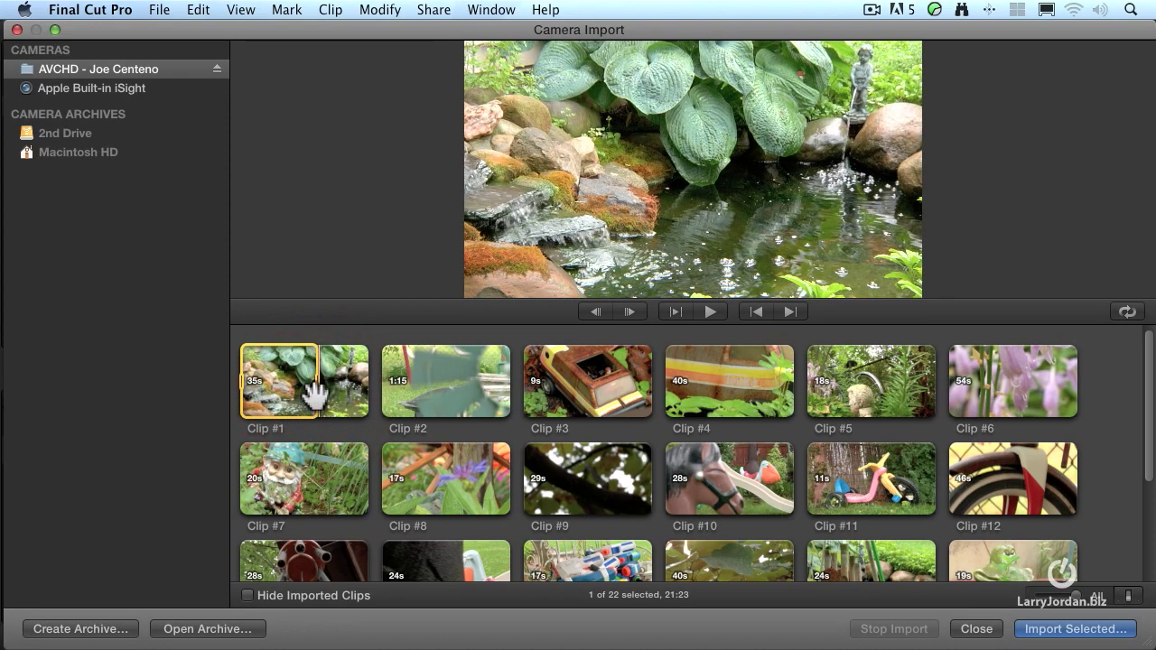
{"action": "left_click", "coordinate": [996, 395], "text": "super"}
{"action": "left_click", "coordinate": [286, 479], "text": "super"}
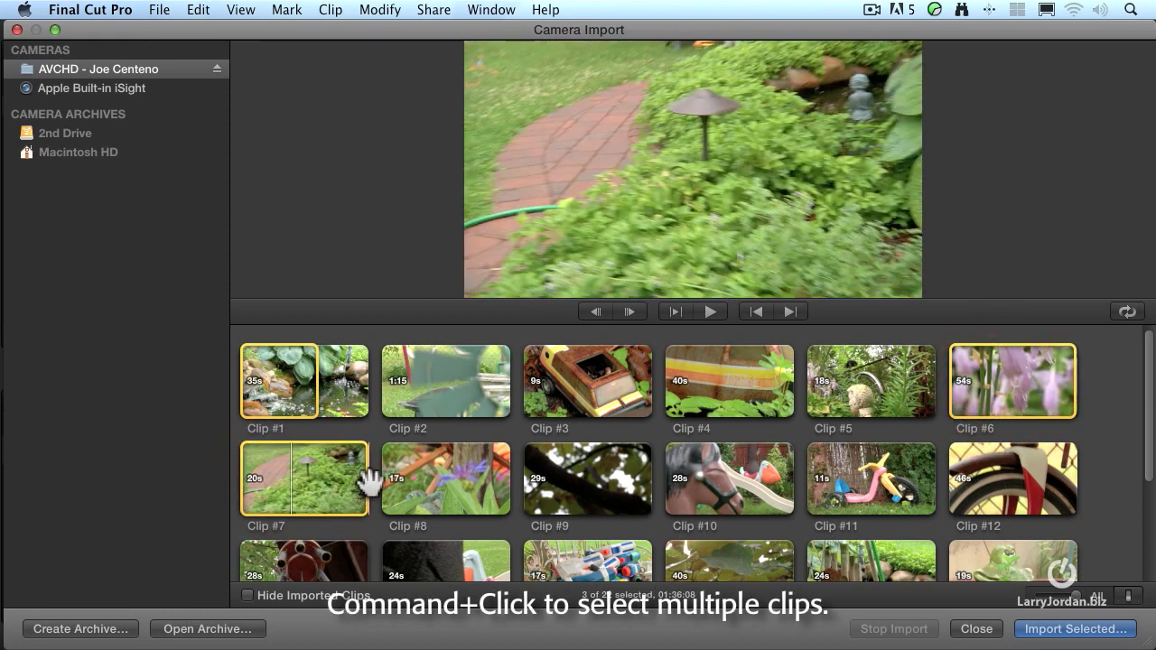
{"action": "left_click", "coordinate": [1107, 434]}
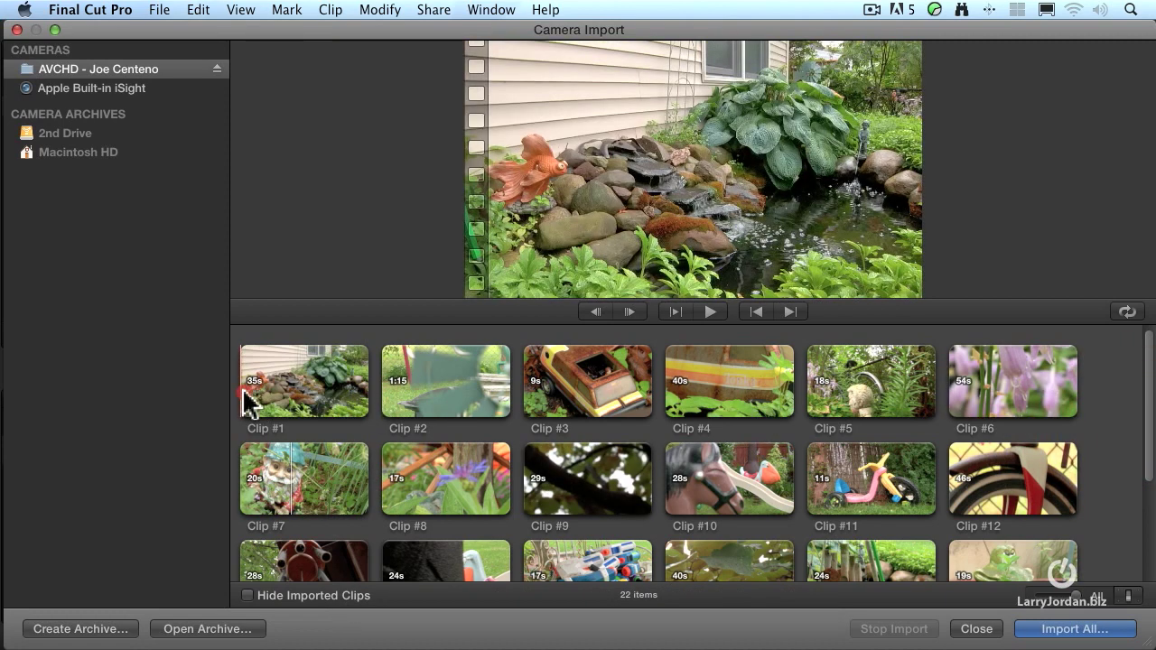
{"action": "left_click", "coordinate": [246, 399]}
{"action": "left_click_drag", "start_coordinate": [244, 397], "coordinate": [318, 401]}
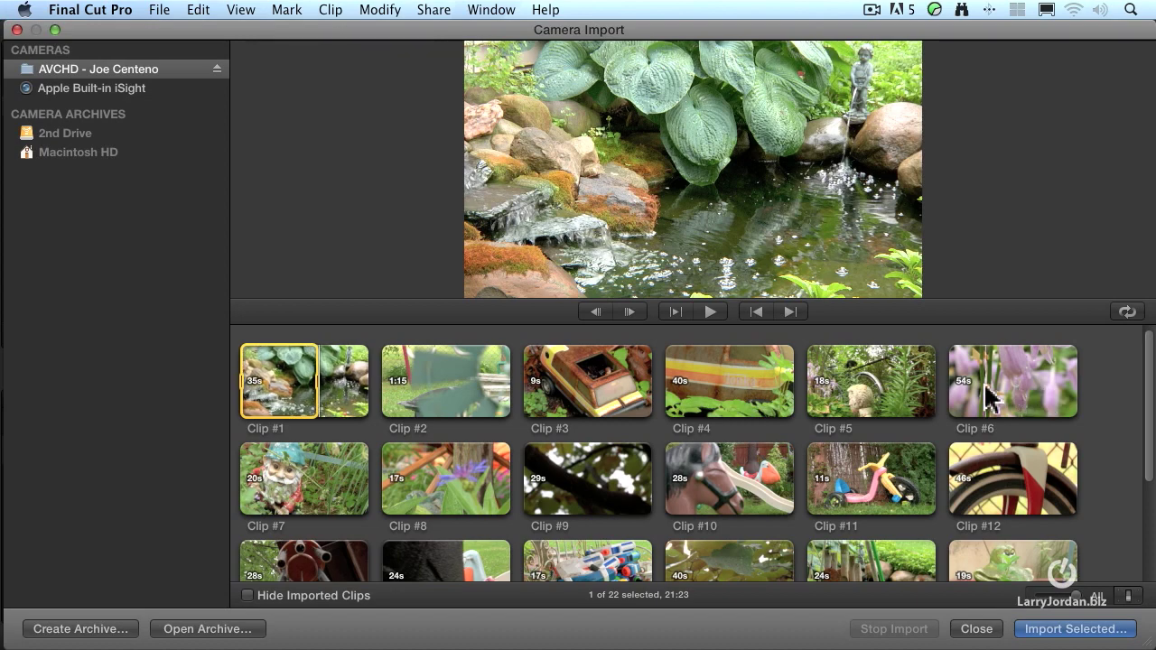
{"action": "left_click_drag", "start_coordinate": [987, 387], "coordinate": [1072, 387]}
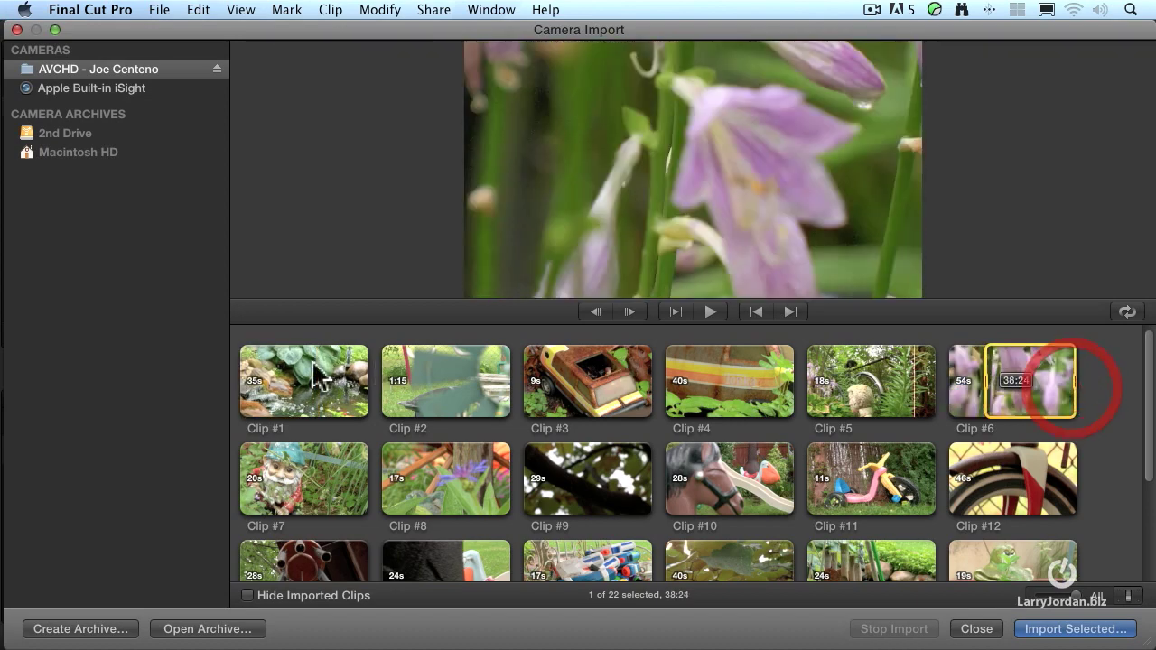
{"action": "left_click_drag", "start_coordinate": [244, 387], "coordinate": [318, 381]}
{"action": "left_click_drag", "start_coordinate": [1000, 386], "coordinate": [1073, 385]}
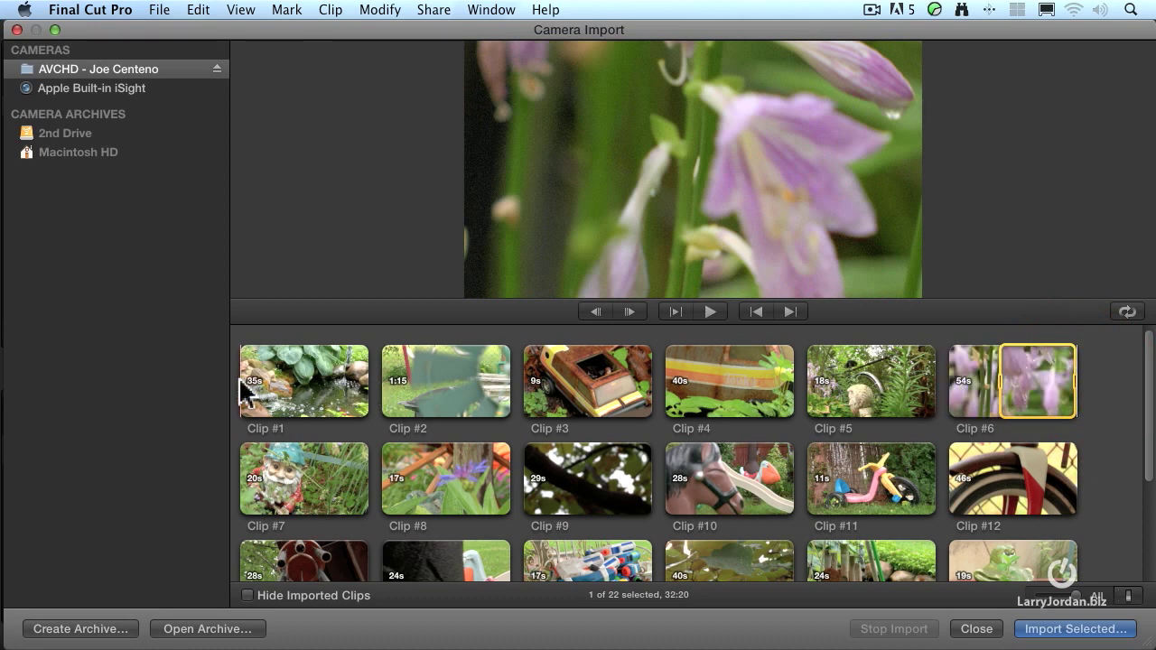
{"action": "left_click_drag", "start_coordinate": [242, 388], "coordinate": [325, 397]}
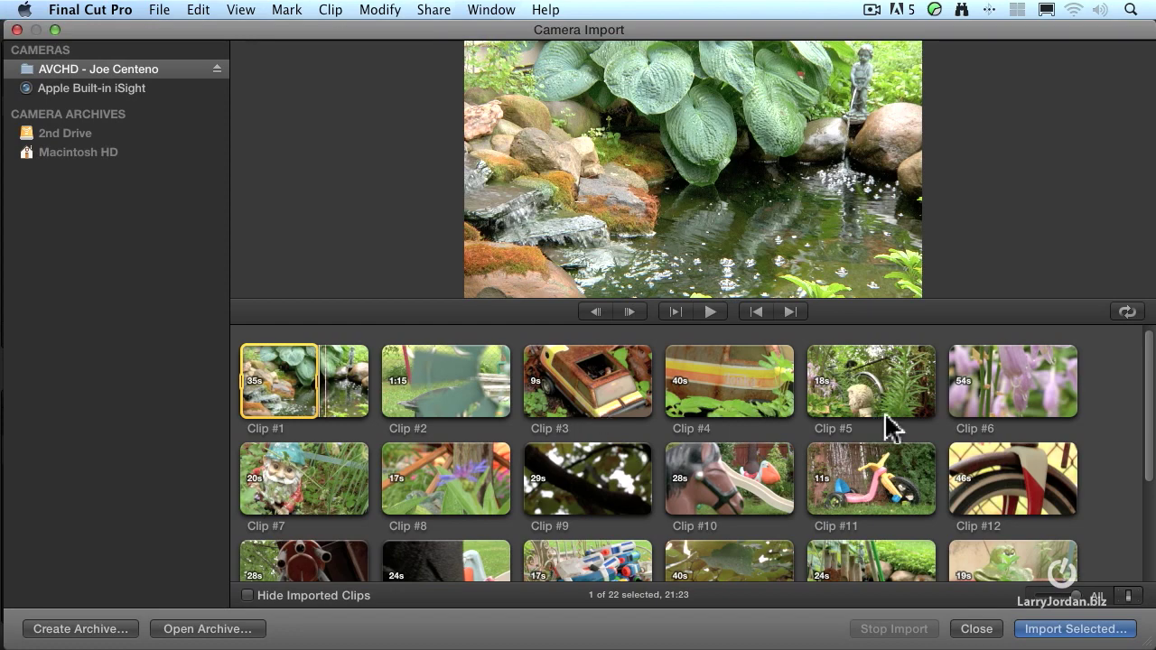
Add Clips #6, #7 and #11 to the selection, making 4 of 22 clips totalling 01:47:08.
{"action": "left_click", "coordinate": [1010, 414], "text": "super"}
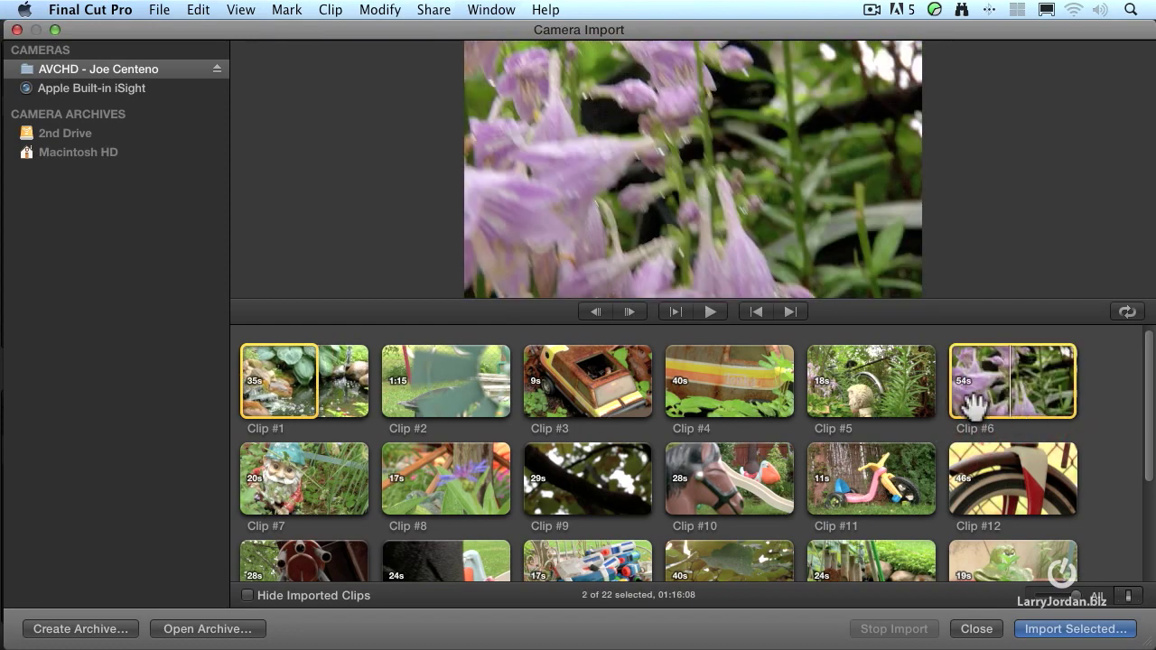
{"action": "left_click", "coordinate": [274, 481], "text": "super"}
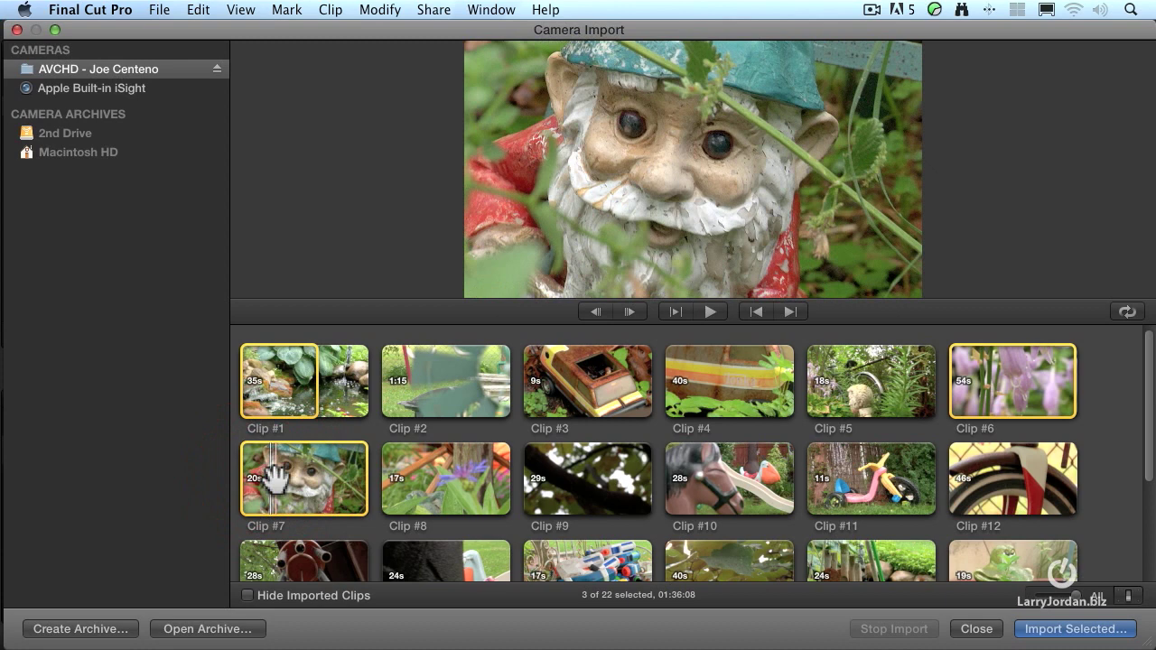
{"action": "left_click", "coordinate": [843, 483], "text": "super"}
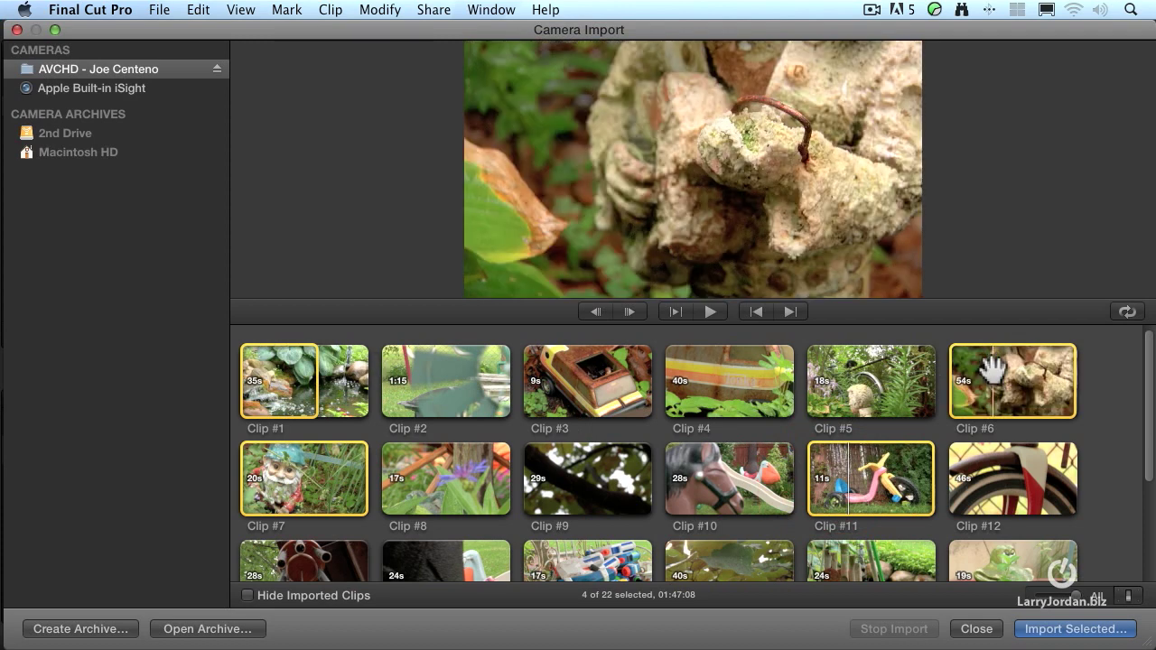
Start importing the four chosen clips into the existing Gnome Project event.
{"action": "left_click", "coordinate": [1080, 632]}
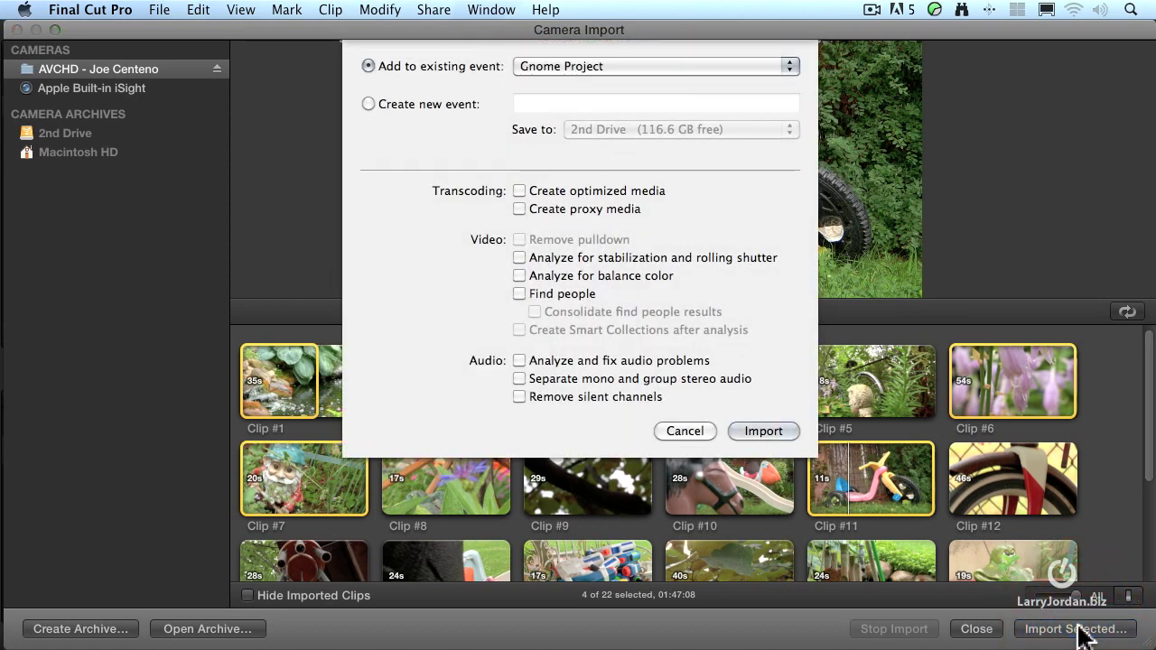
{"action": "left_click", "coordinate": [668, 68]}
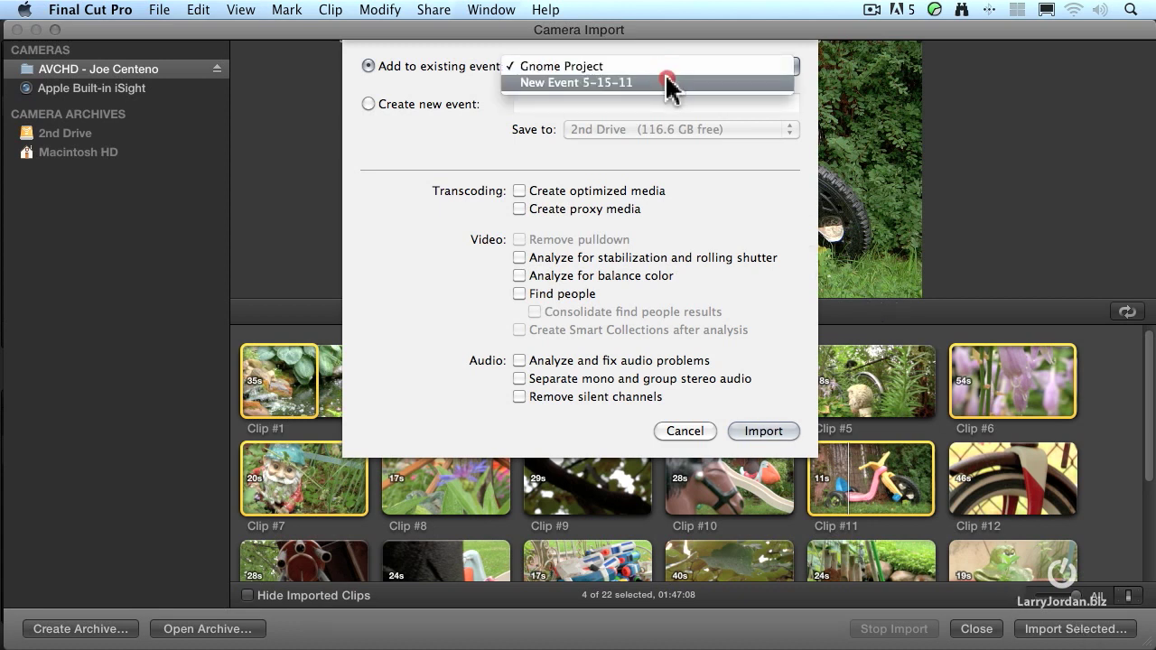
{"action": "left_click", "coordinate": [458, 78]}
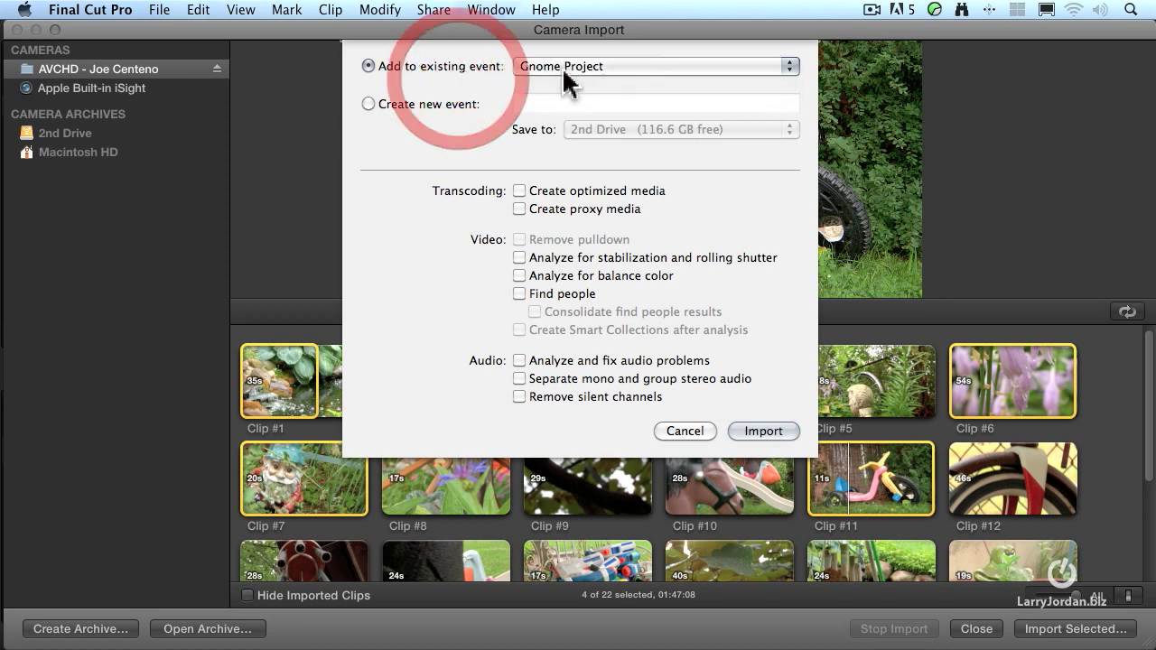
{"action": "left_click", "coordinate": [614, 68]}
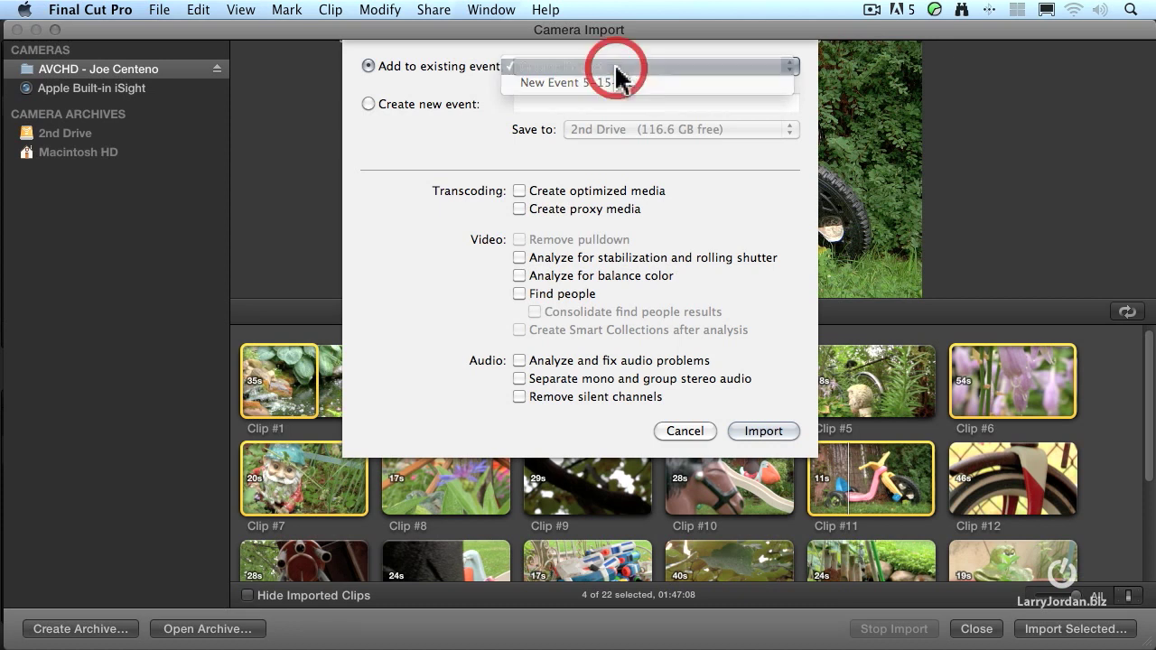
{"action": "left_click", "coordinate": [615, 67]}
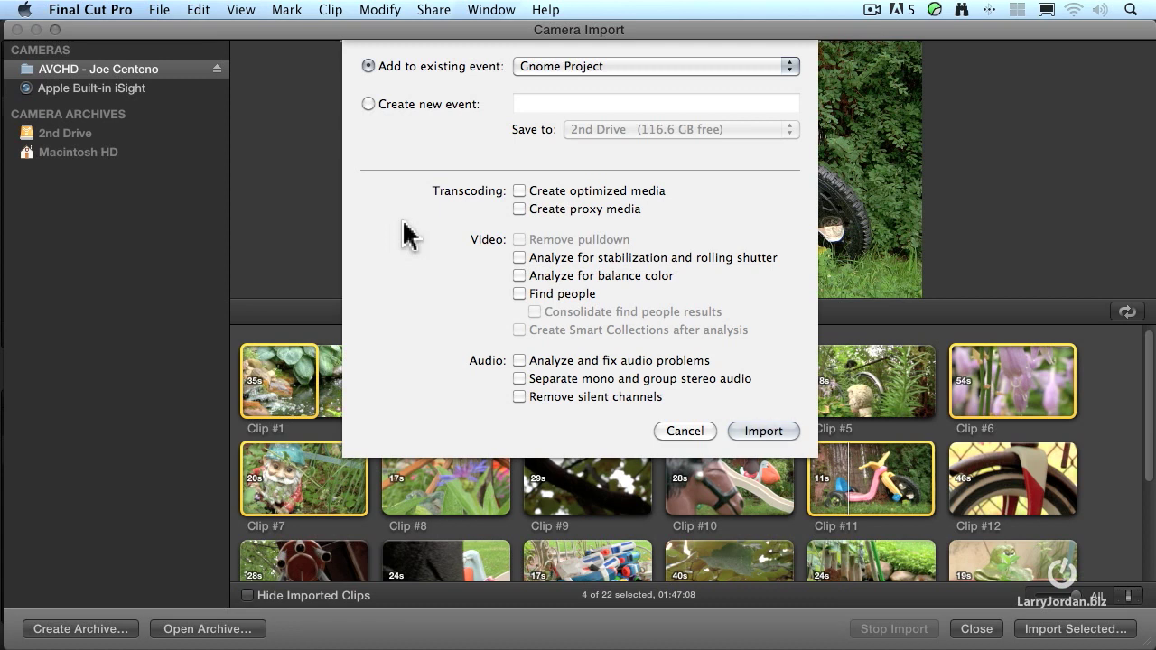
Enable Create optimized media for the import, leaving Create proxy media unchecked.
{"action": "left_click", "coordinate": [520, 191]}
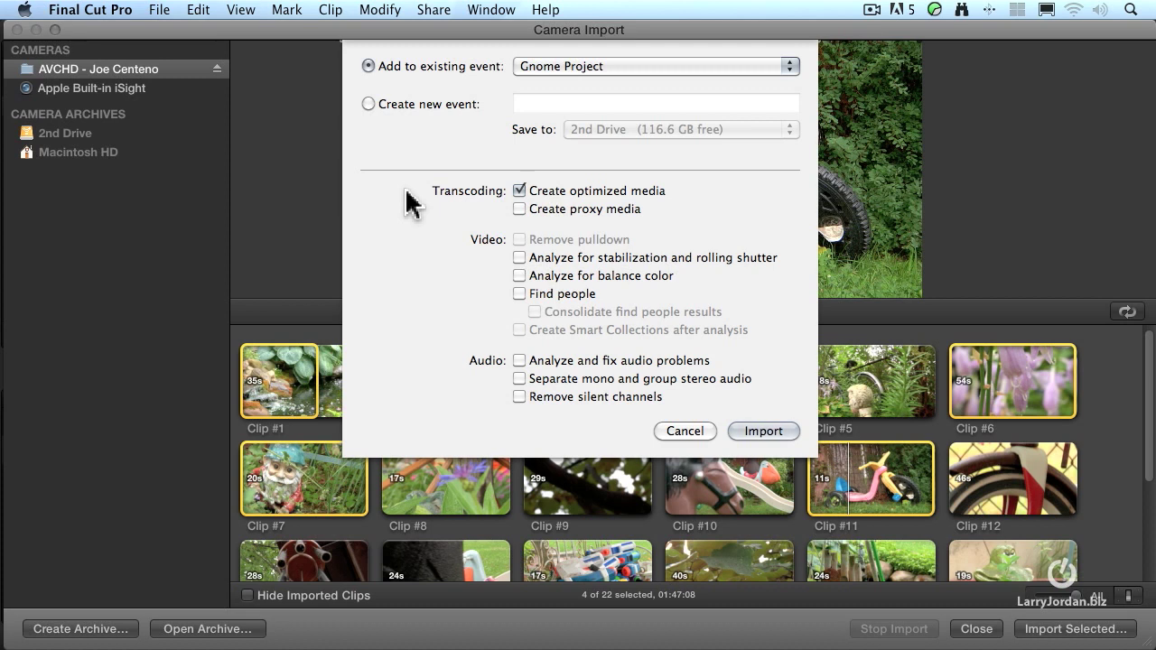
{"action": "left_click", "coordinate": [519, 190]}
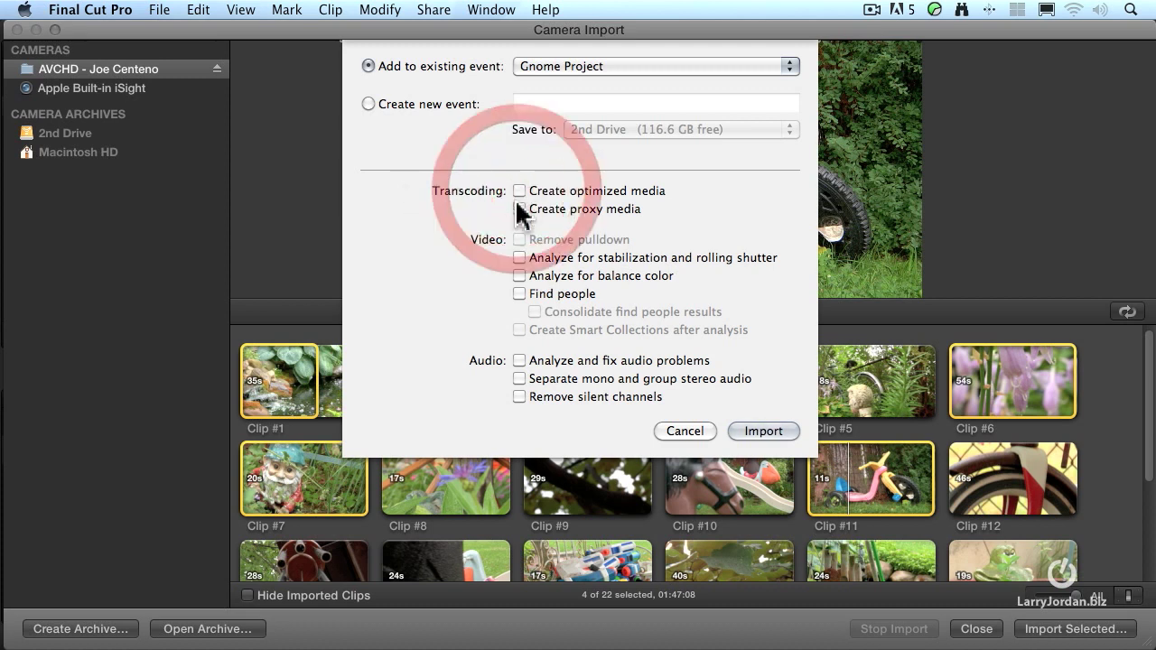
{"action": "left_click", "coordinate": [519, 210]}
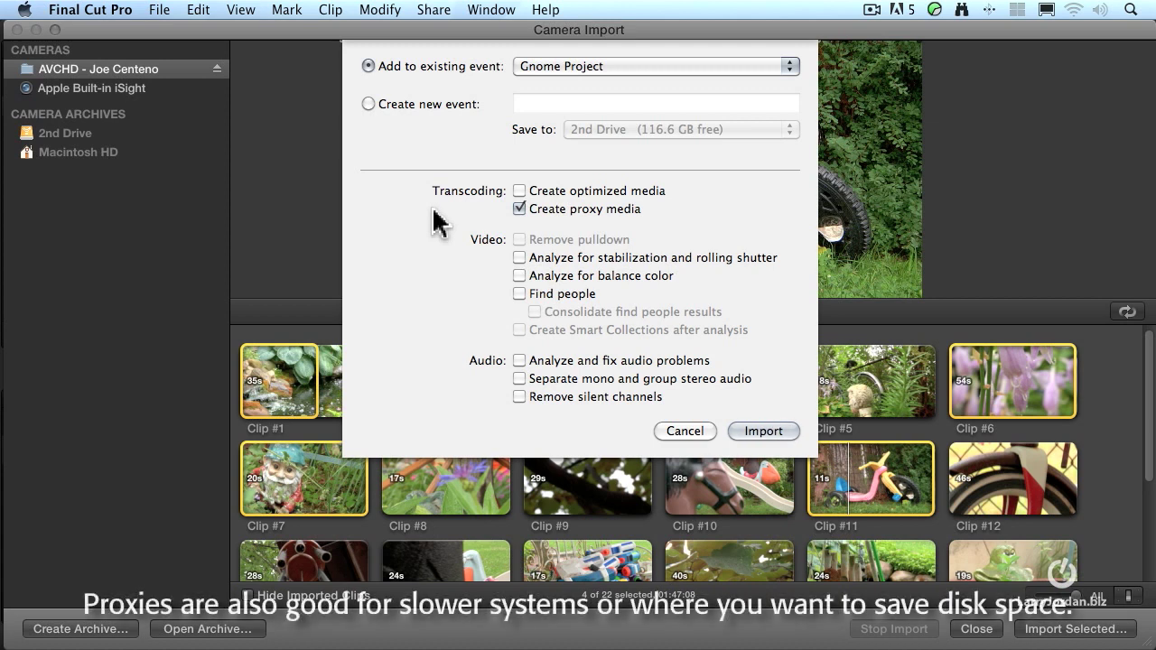
{"action": "left_click", "coordinate": [521, 210]}
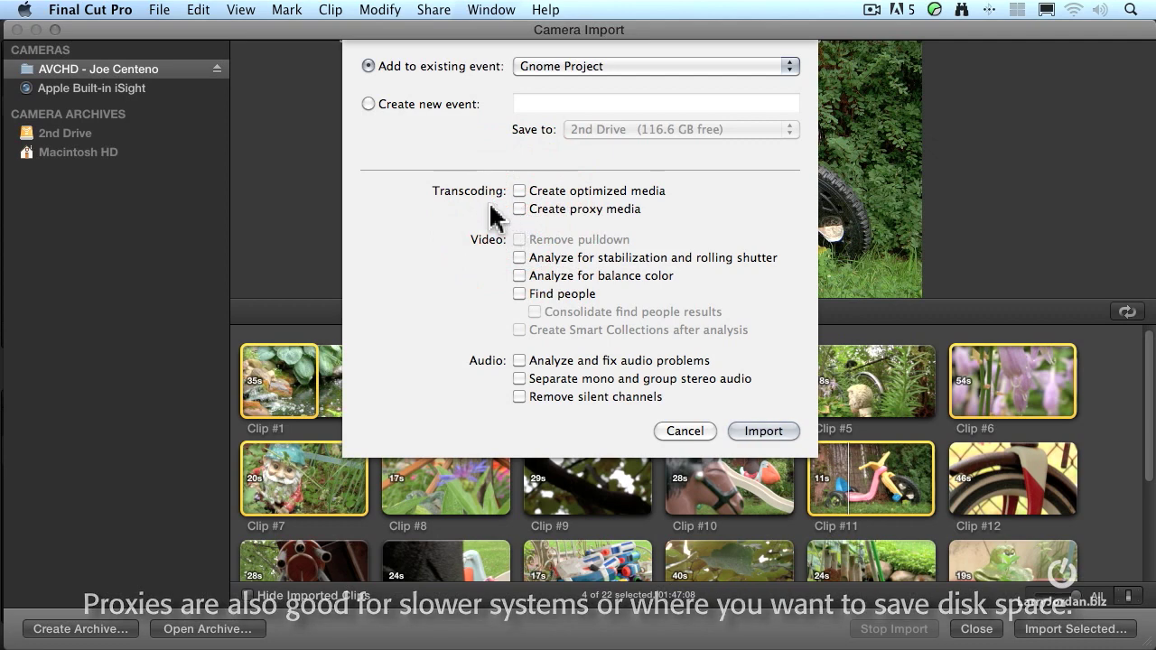
{"action": "left_click", "coordinate": [520, 191]}
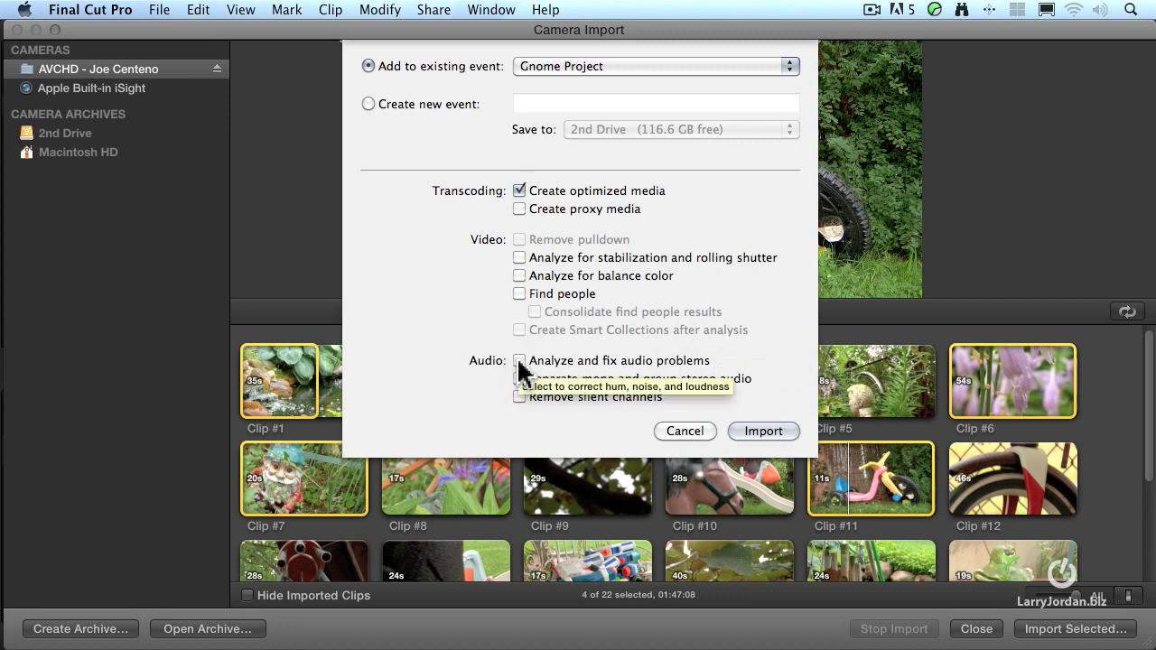
Enable Analyze and fix audio problems, Separate mono and group stereo audio, and Remove silent channels.
{"action": "left_click", "coordinate": [519, 360]}
{"action": "left_click", "coordinate": [519, 379]}
{"action": "left_click", "coordinate": [519, 396]}
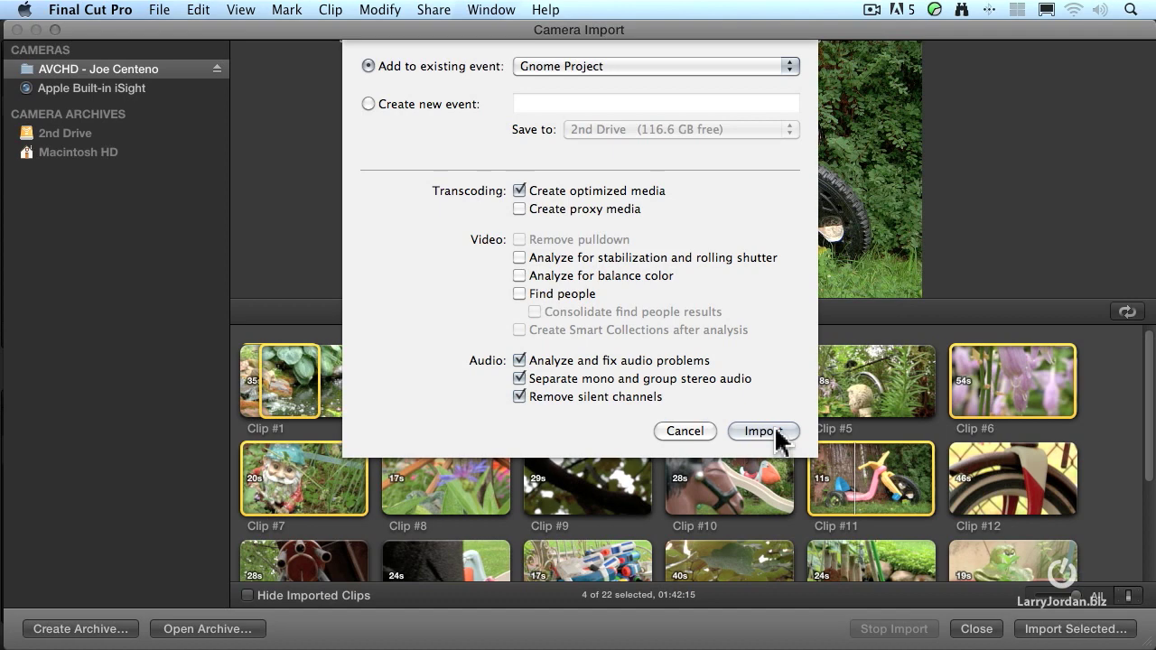
Start importing the selected camera clips with the chosen import settings.
{"action": "left_click", "coordinate": [768, 431]}
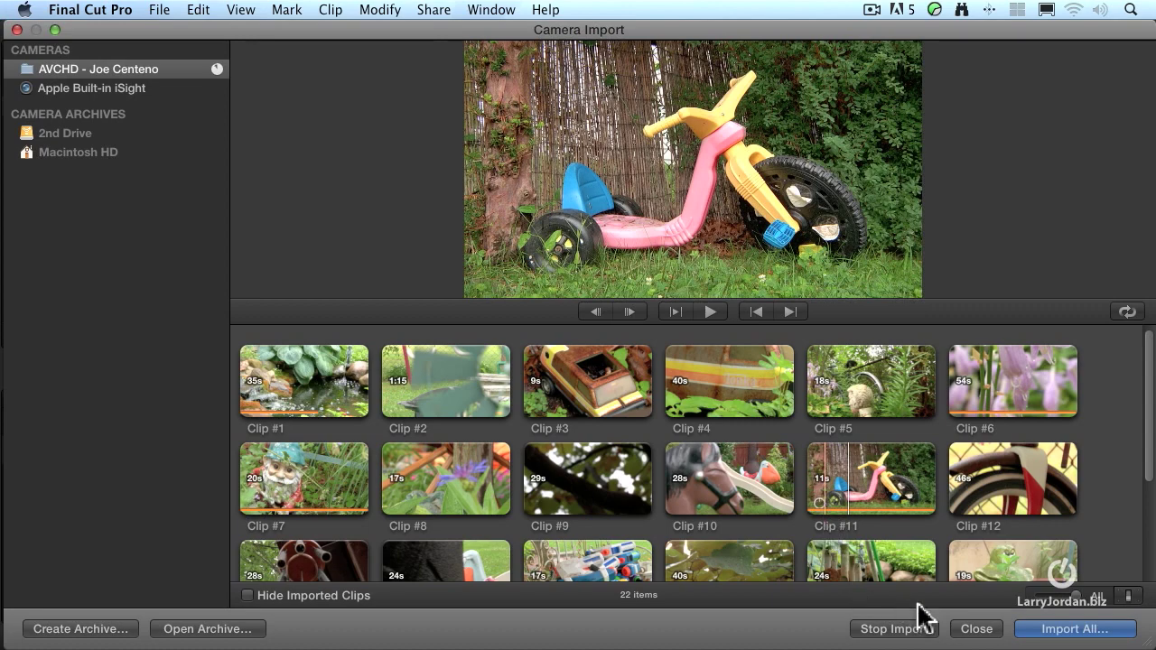
Close Camera Import and view each clip's transcoding progress in Background Tasks.
{"action": "left_click", "coordinate": [975, 629]}
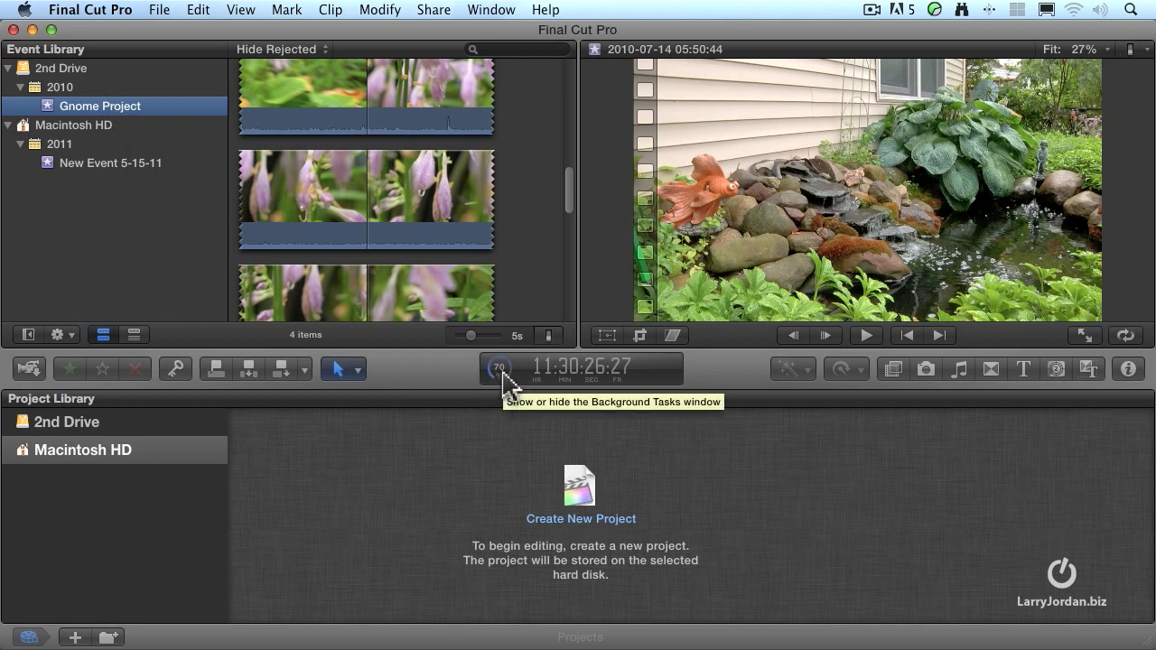
{"action": "left_click", "coordinate": [502, 374]}
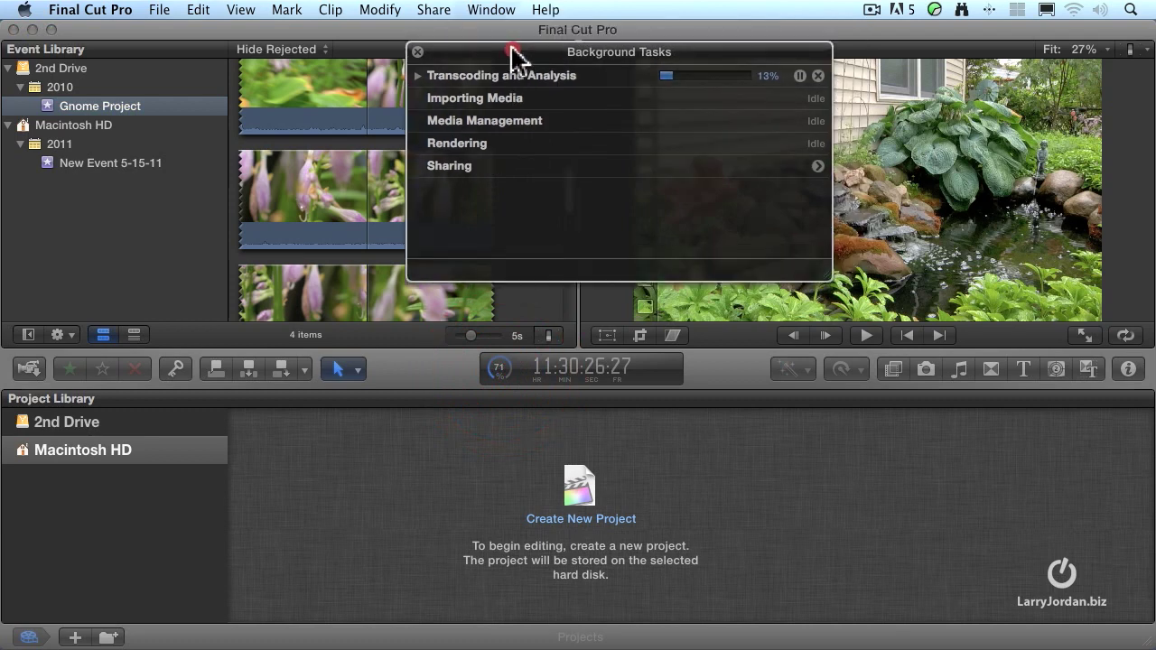
{"action": "left_click_drag", "start_coordinate": [512, 56], "coordinate": [464, 75]}
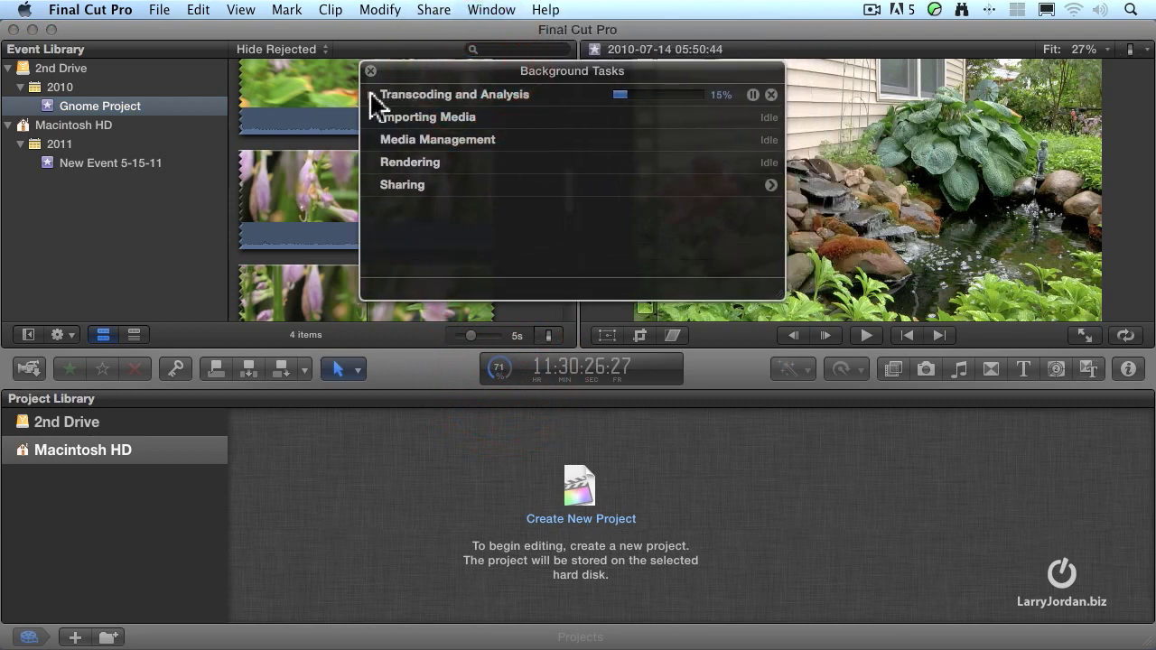
{"action": "left_click", "coordinate": [371, 94]}
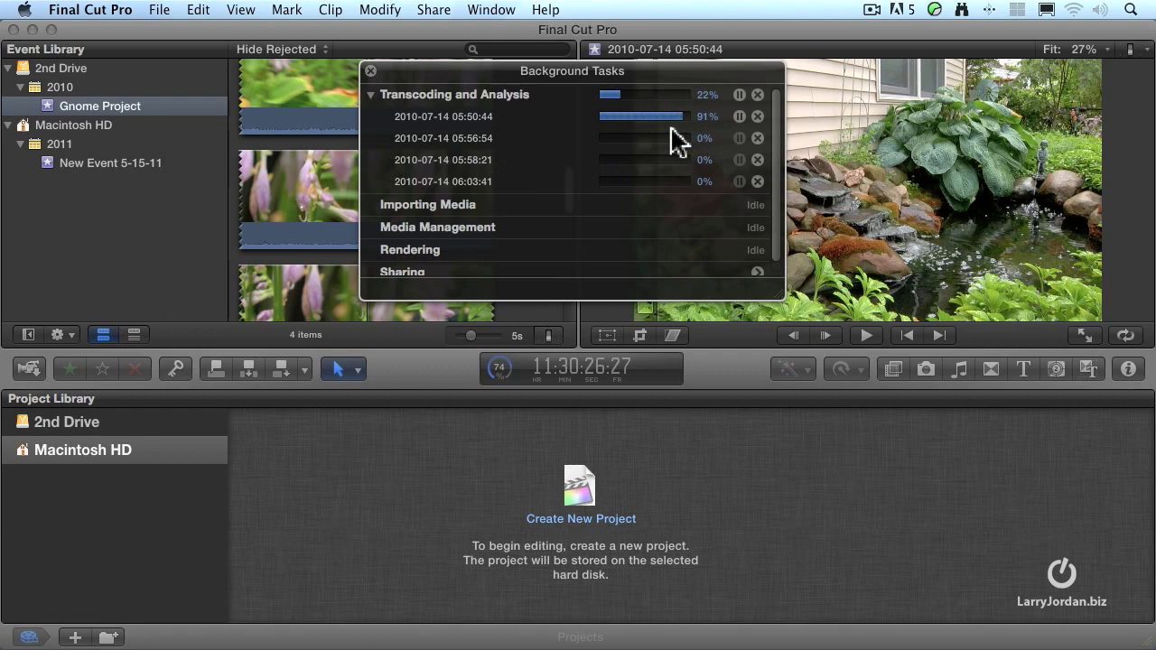
Close the Background Tasks panel, check it once more, then close it again.
{"action": "left_click", "coordinate": [371, 71]}
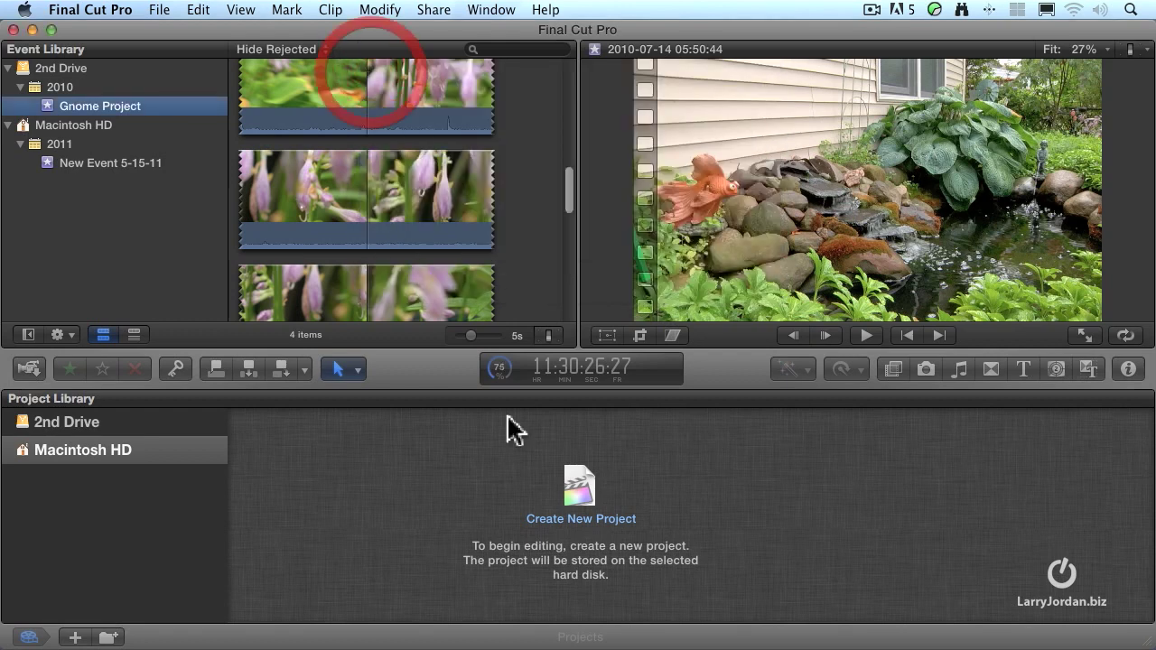
{"action": "left_click", "coordinate": [499, 371]}
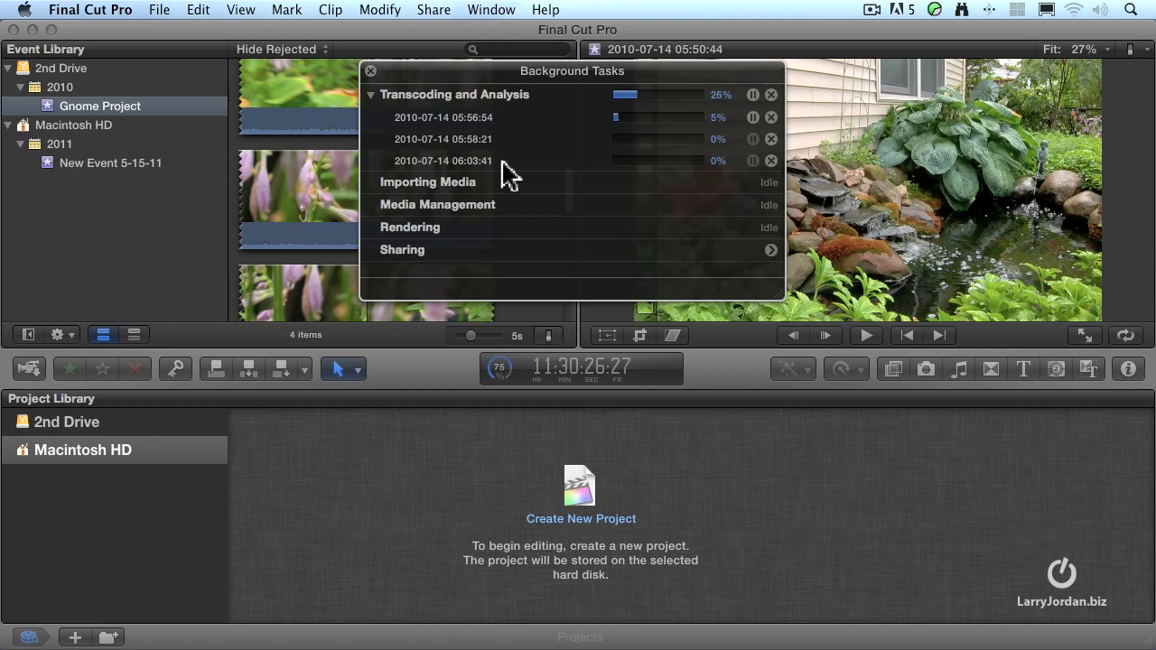
{"action": "left_click", "coordinate": [370, 71]}
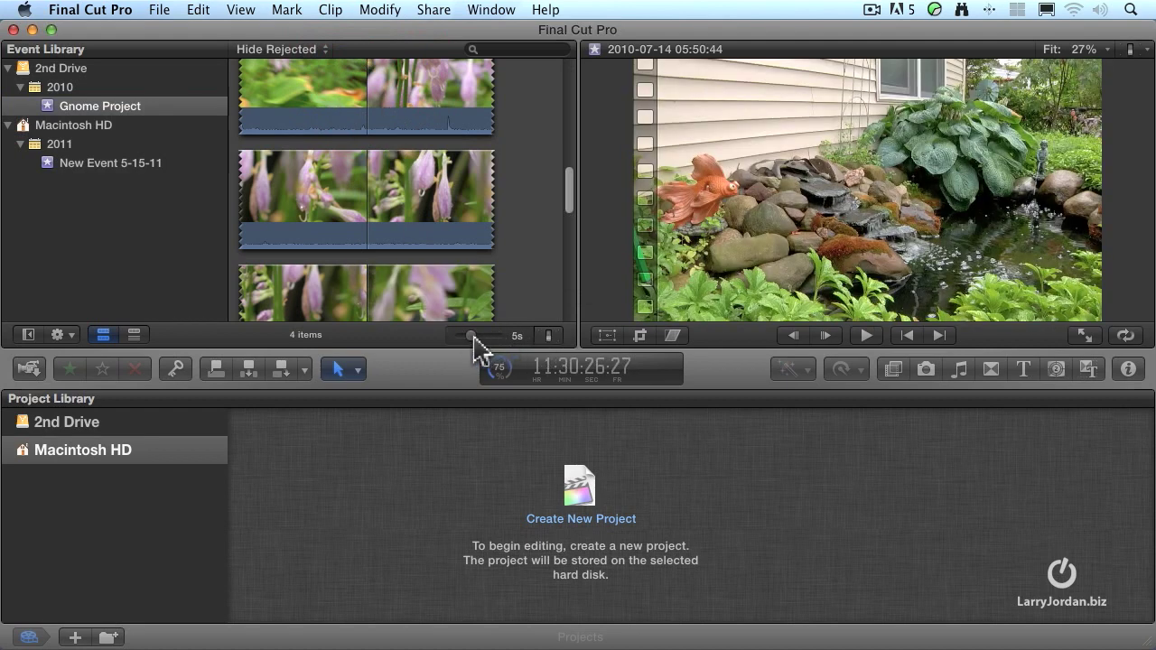
{"action": "mouse_move", "coordinate": [473, 336]}
{"action": "left_mouse_down"}
{"action": "mouse_move", "coordinate": [520, 337]}
{"action": "mouse_move", "coordinate": [470, 337]}
{"action": "left_mouse_up"}
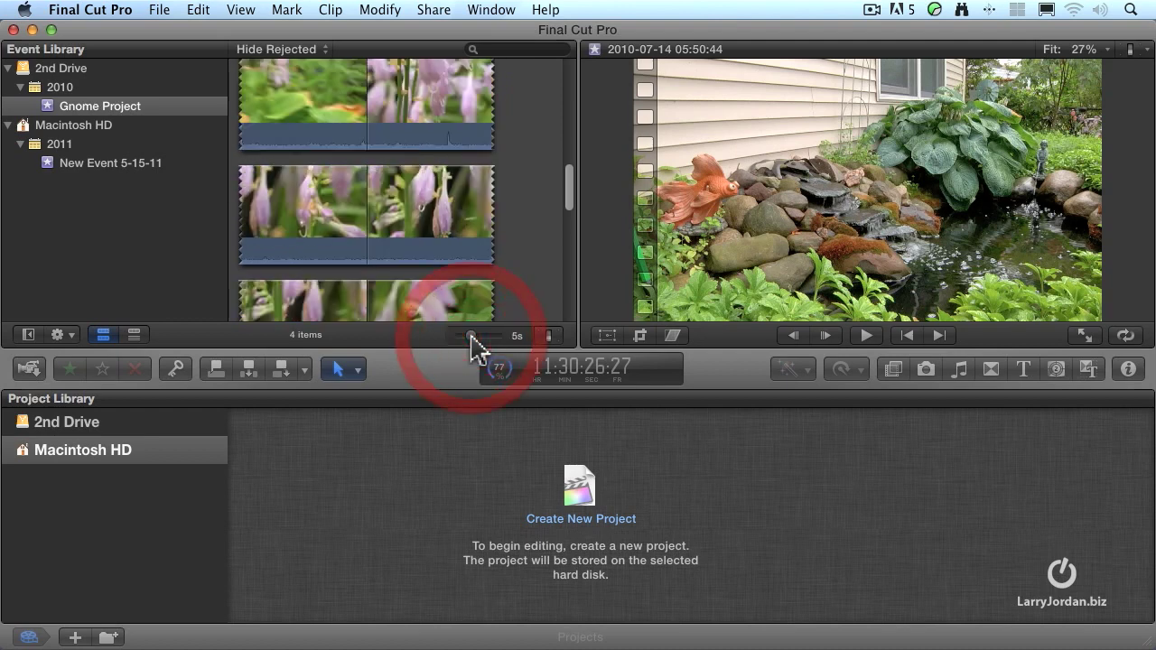
{"action": "left_click", "coordinate": [548, 335]}
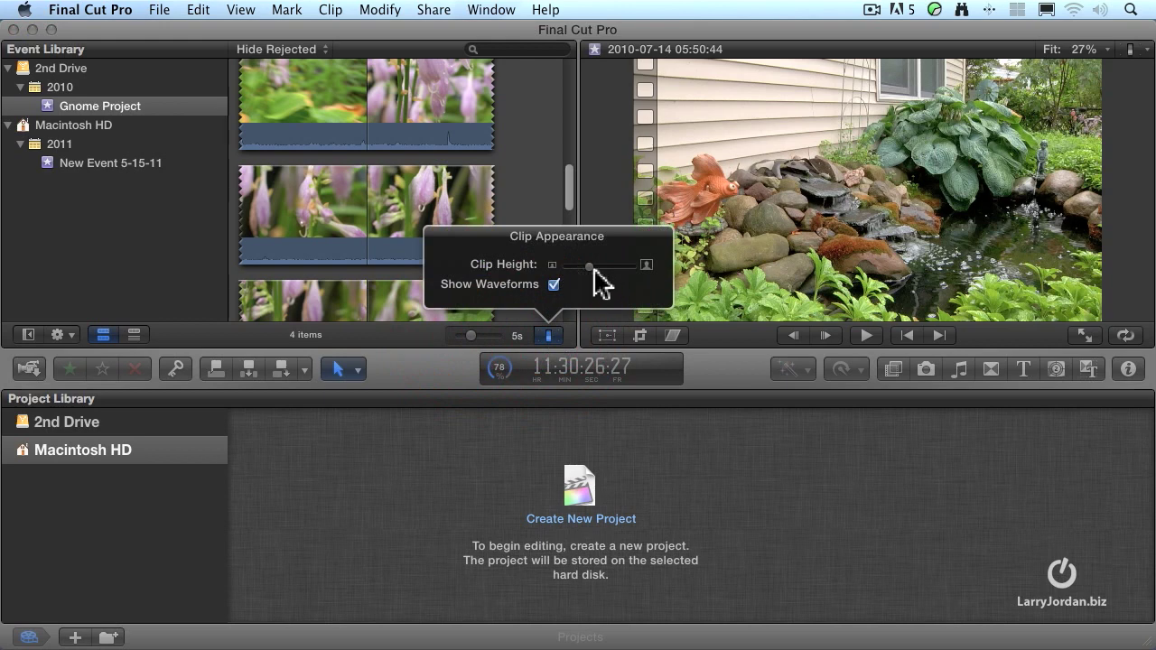
{"action": "mouse_move", "coordinate": [589, 267]}
{"action": "left_mouse_down"}
{"action": "mouse_move", "coordinate": [571, 267]}
{"action": "mouse_move", "coordinate": [603, 267]}
{"action": "mouse_move", "coordinate": [593, 267]}
{"action": "left_mouse_up"}
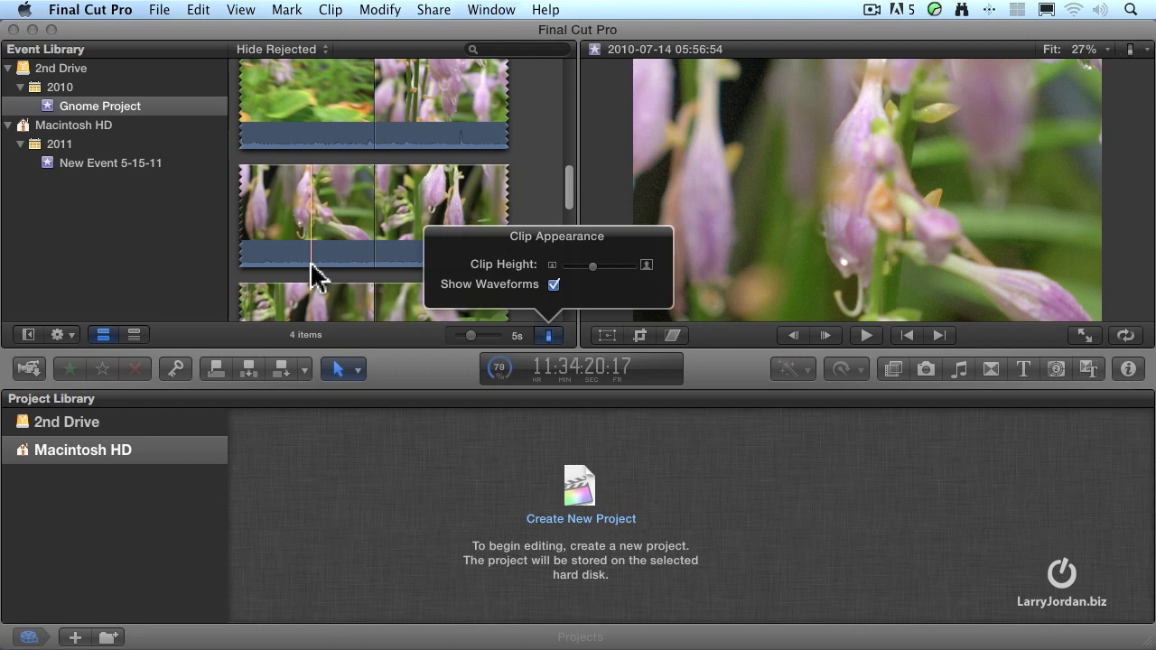
{"action": "left_click", "coordinate": [553, 285]}
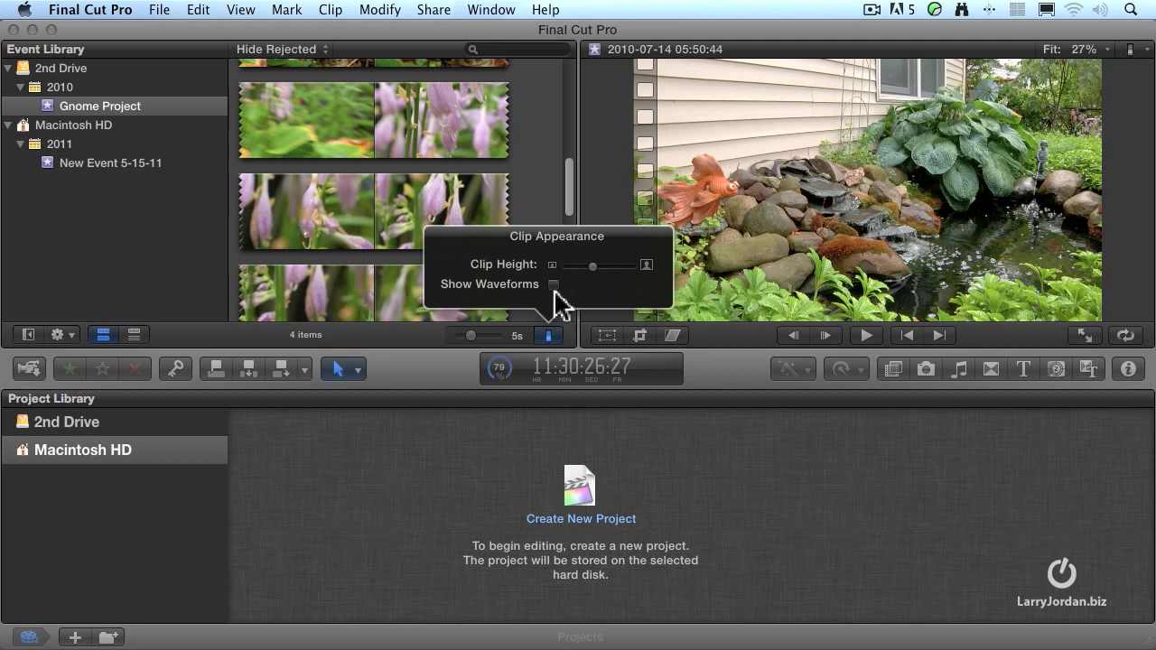
{"action": "left_click", "coordinate": [554, 285]}
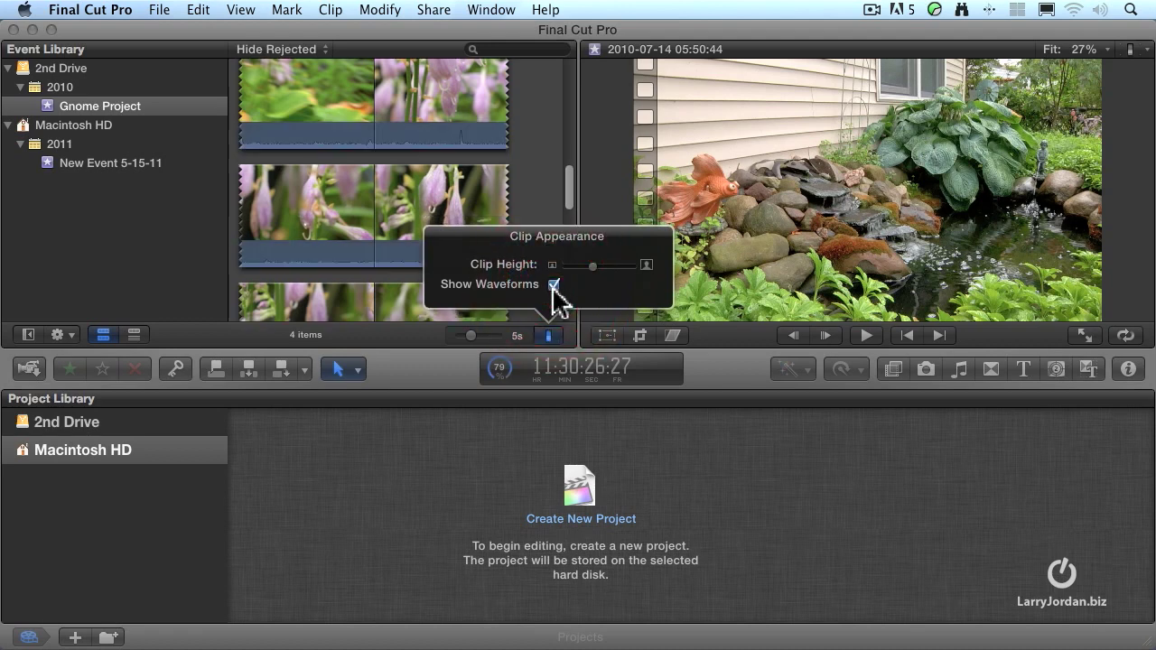
{"action": "left_click", "coordinate": [554, 284]}
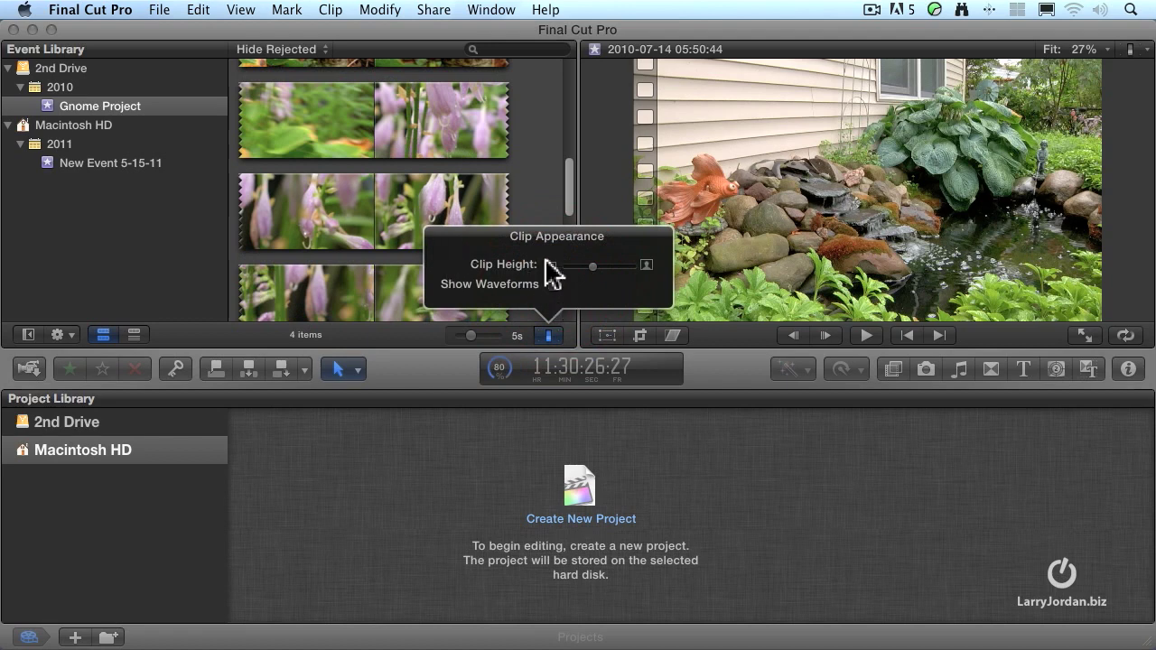
{"action": "left_click", "coordinate": [547, 336]}
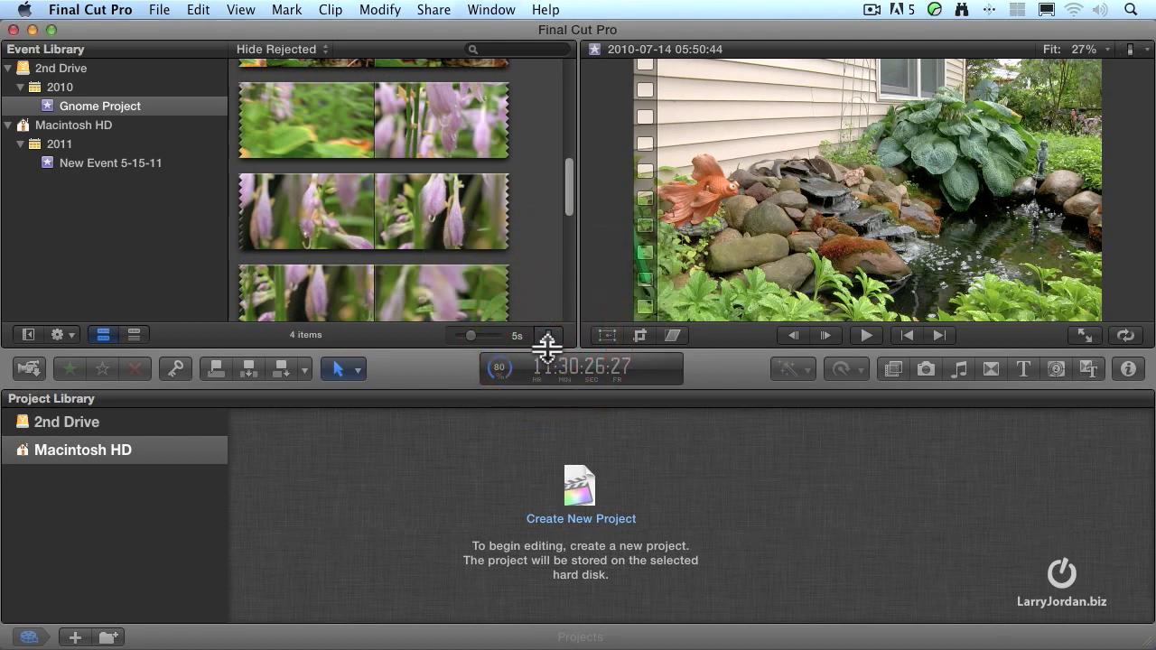
{"action": "left_click", "coordinate": [548, 336]}
{"action": "left_click", "coordinate": [548, 336]}
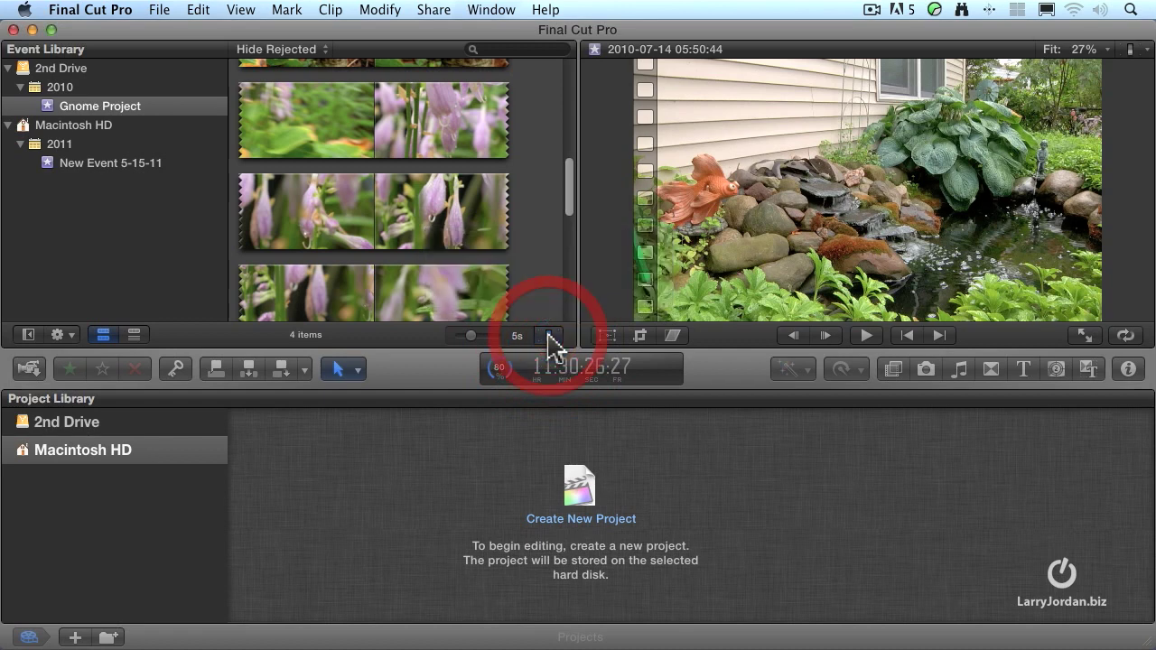
{"action": "left_click", "coordinate": [548, 336]}
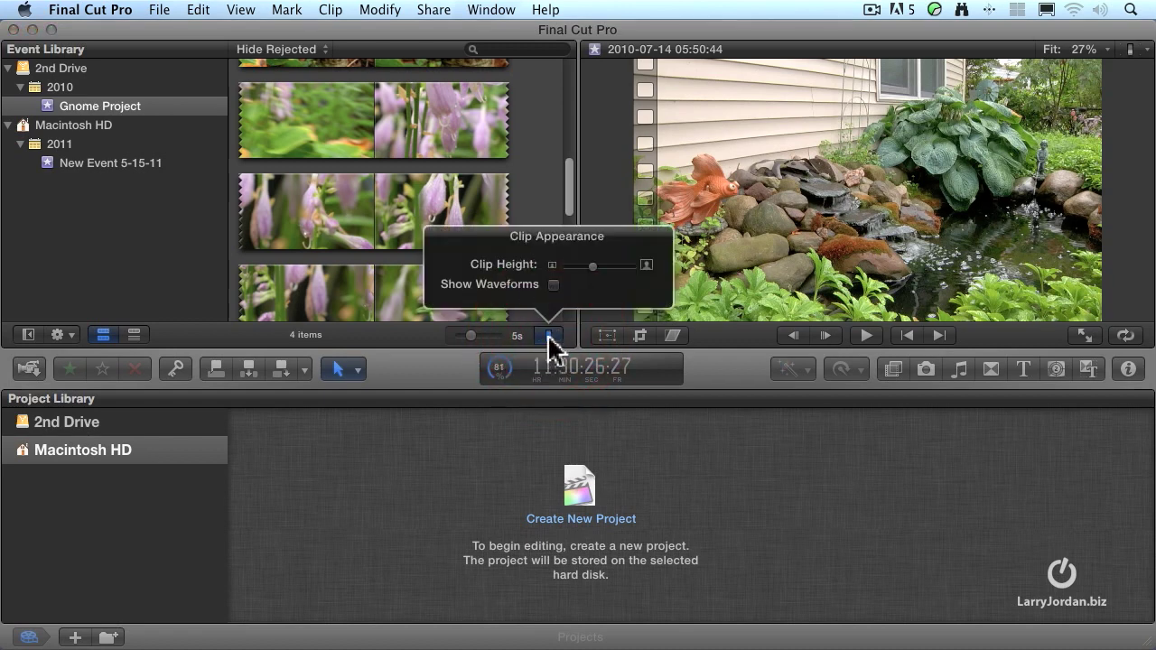
{"action": "left_click", "coordinate": [548, 336]}
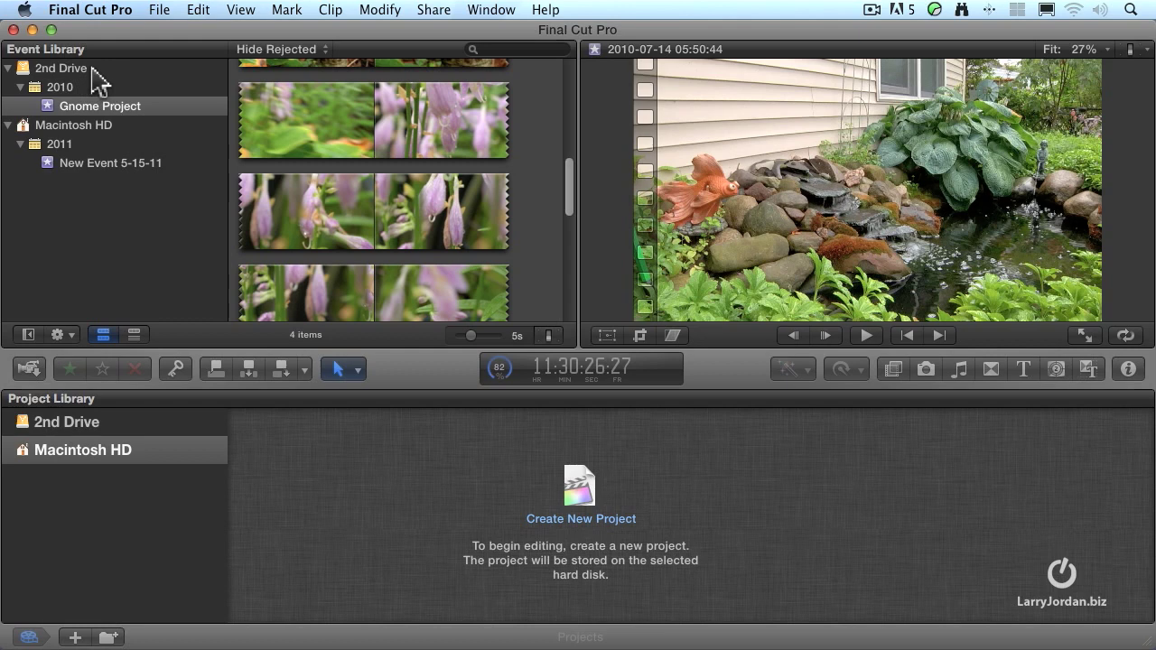
Select the Gnome Project event and choose 2nd Drive as the project storage disk.
{"action": "left_click", "coordinate": [95, 104]}
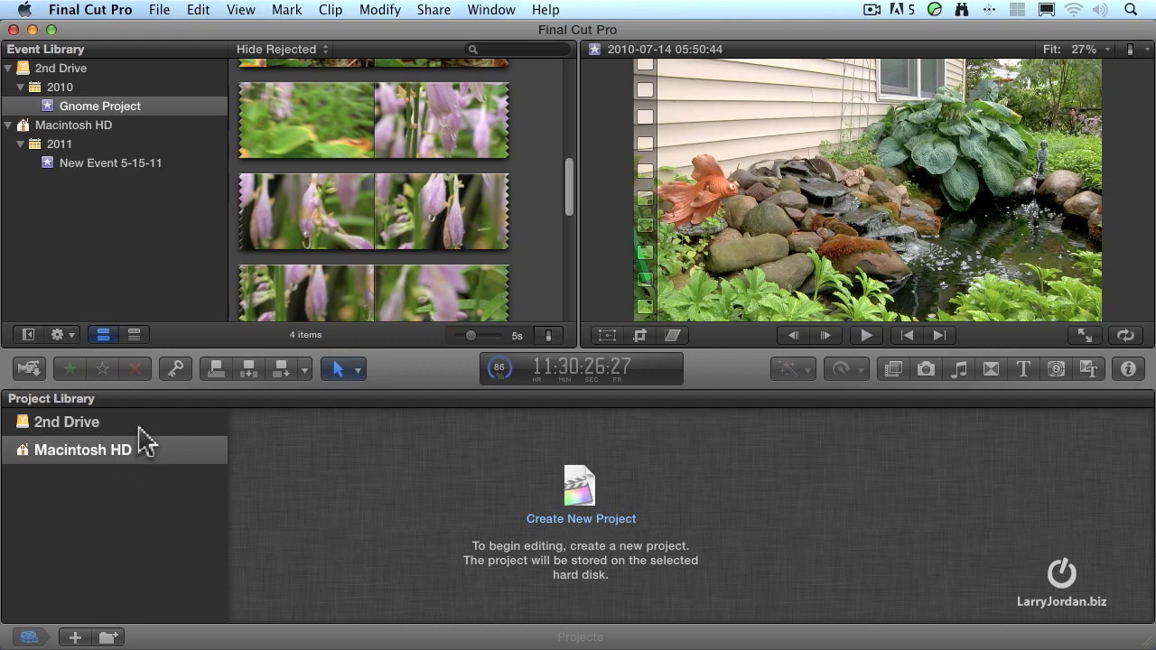
{"action": "left_click", "coordinate": [138, 427]}
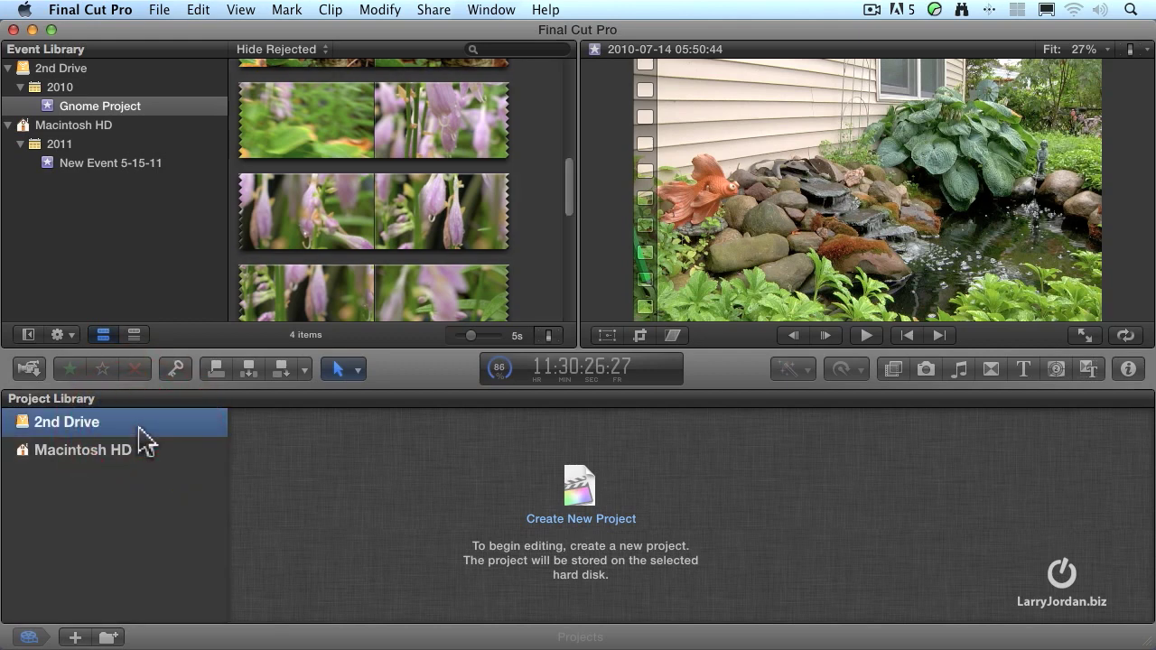
{"action": "left_click", "coordinate": [135, 450]}
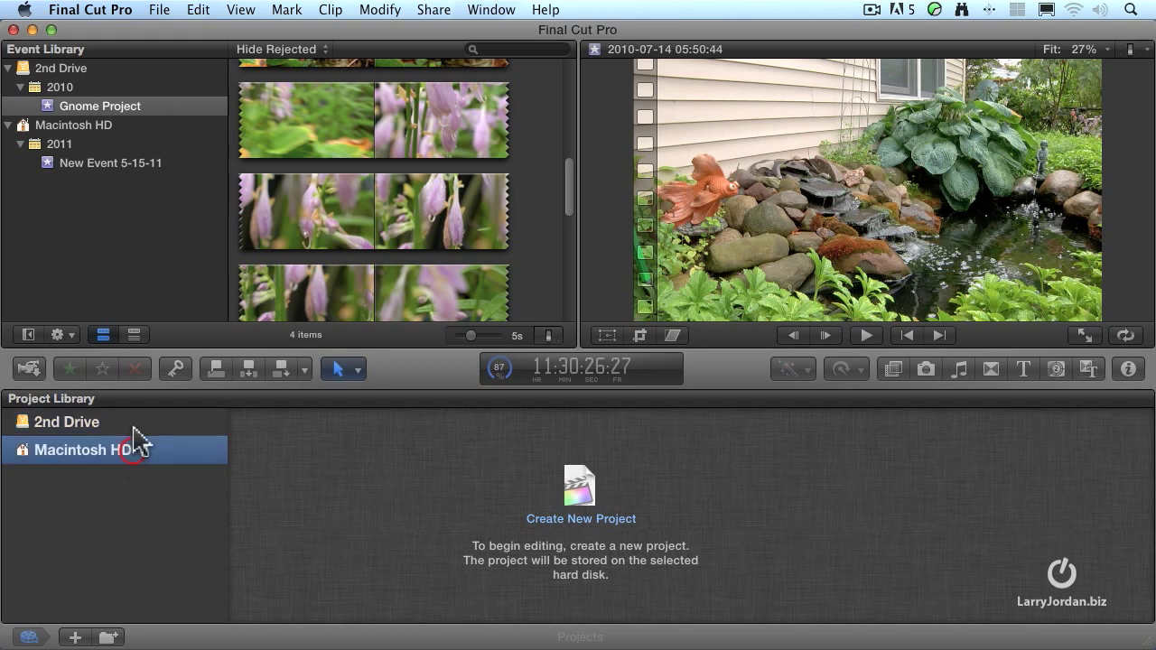
{"action": "left_click", "coordinate": [133, 423]}
{"action": "left_click", "coordinate": [131, 449]}
{"action": "left_click", "coordinate": [131, 424]}
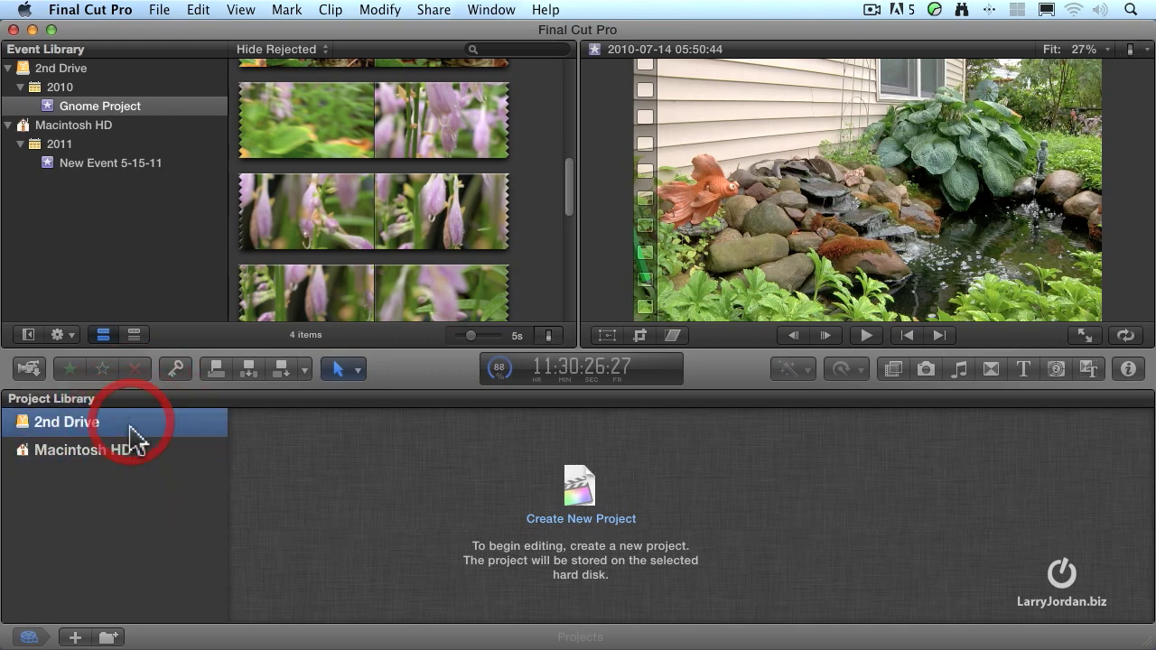
{"action": "left_click", "coordinate": [133, 451]}
{"action": "left_click", "coordinate": [134, 428]}
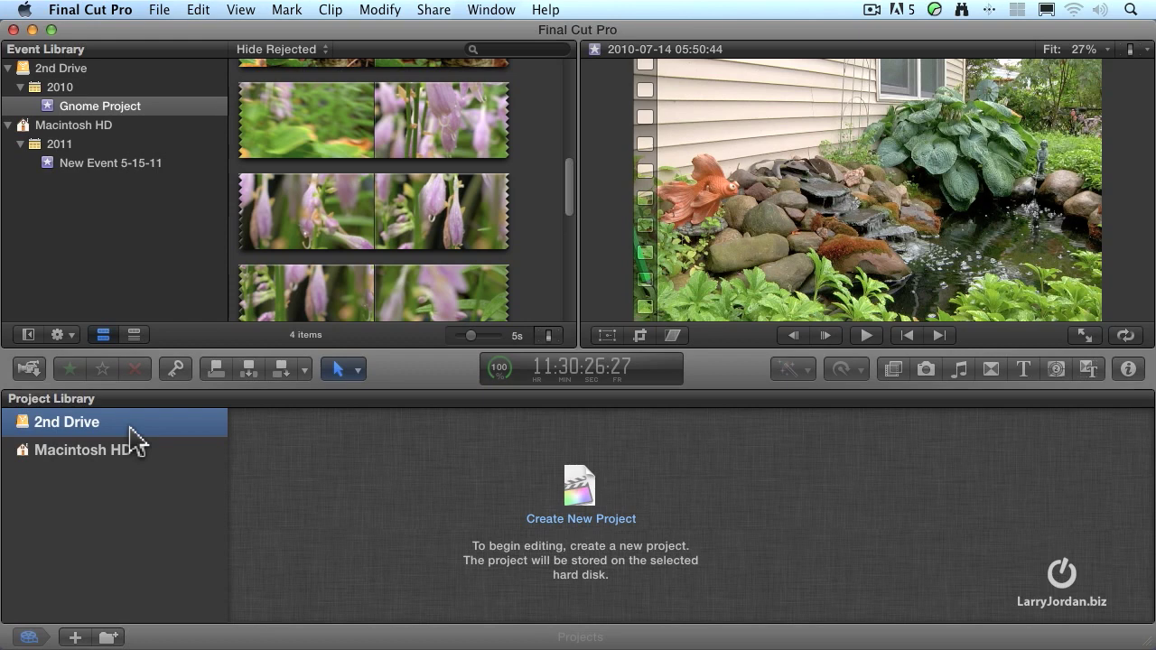
Start a new project on 2nd Drive named 'Gnomes Among Us'.
{"action": "left_click", "coordinate": [76, 638]}
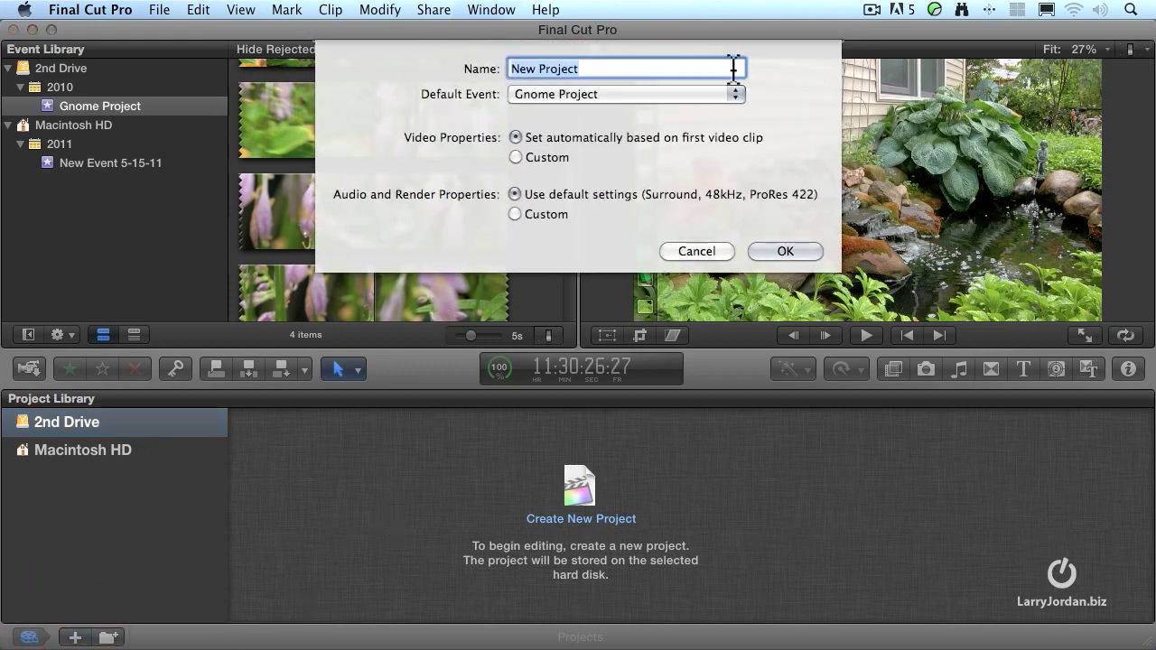
{"action": "type", "text": "Gn"}
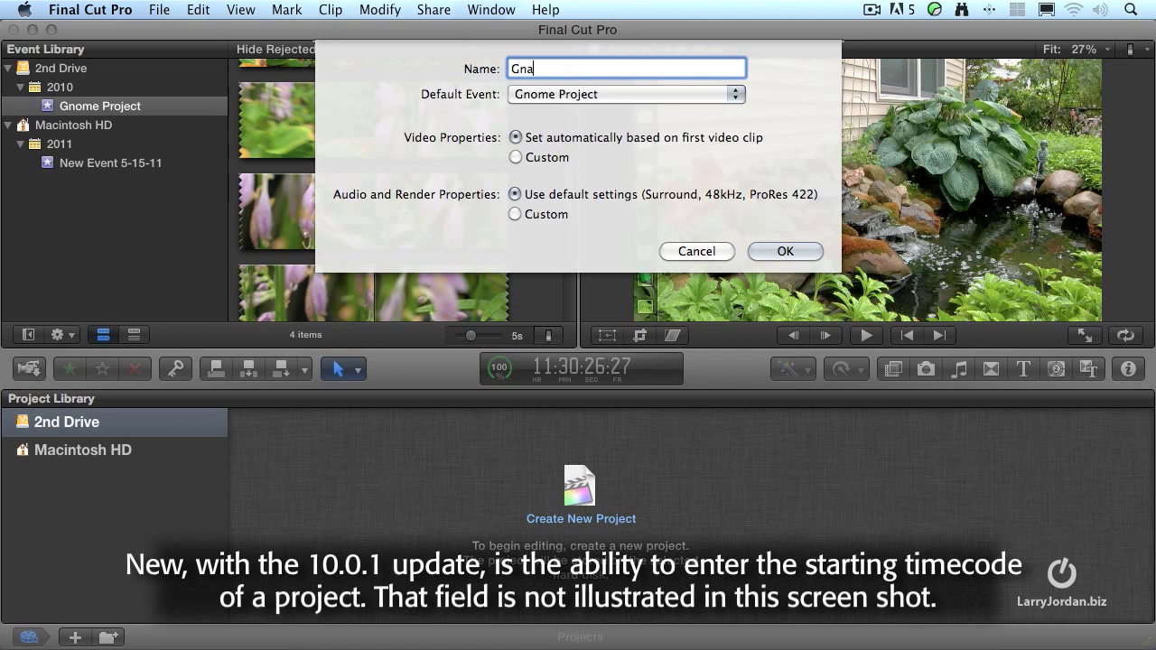
{"action": "type", "text": "ome Project"}
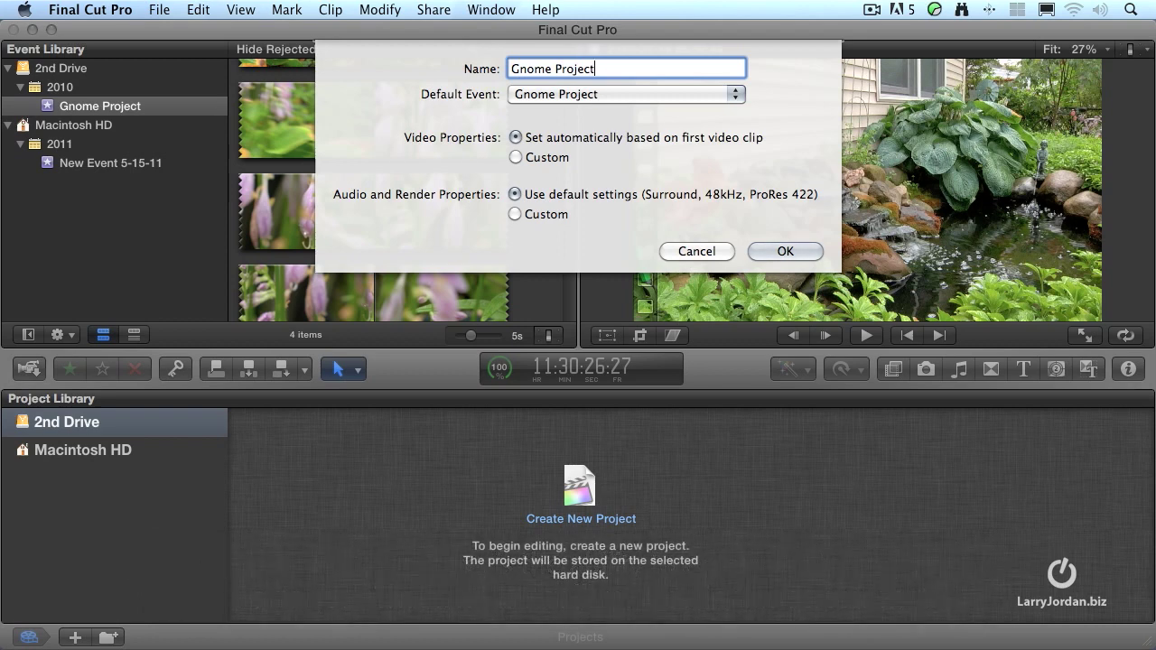
{"action": "key", "text": "BackSpace"}
{"action": "key", "text": "BackSpace"}
{"action": "key", "text": "BackSpace"}
{"action": "key", "text": "BackSpace"}
{"action": "key", "text": "BackSpace"}
{"action": "key", "text": "BackSpace"}
{"action": "key", "text": "BackSpace"}
{"action": "type", "text": "s Among Us"}
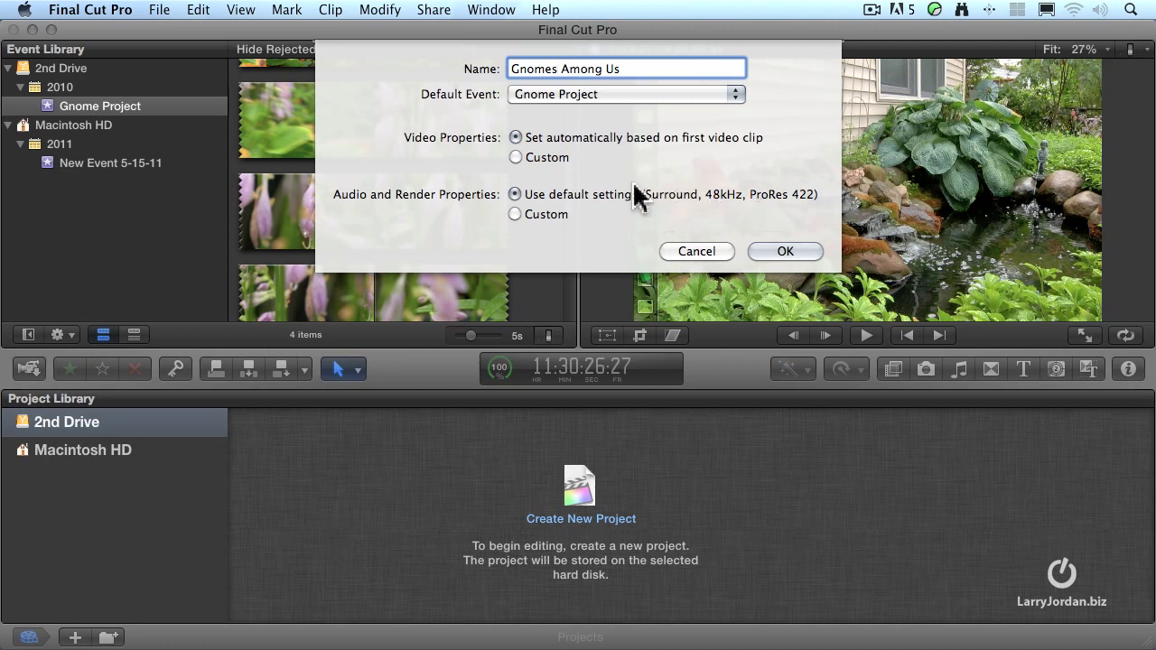
Use custom audio and render settings with Stereo channels and Apple ProRes 422 render format.
{"action": "left_click", "coordinate": [515, 214]}
{"action": "left_click", "coordinate": [632, 244]}
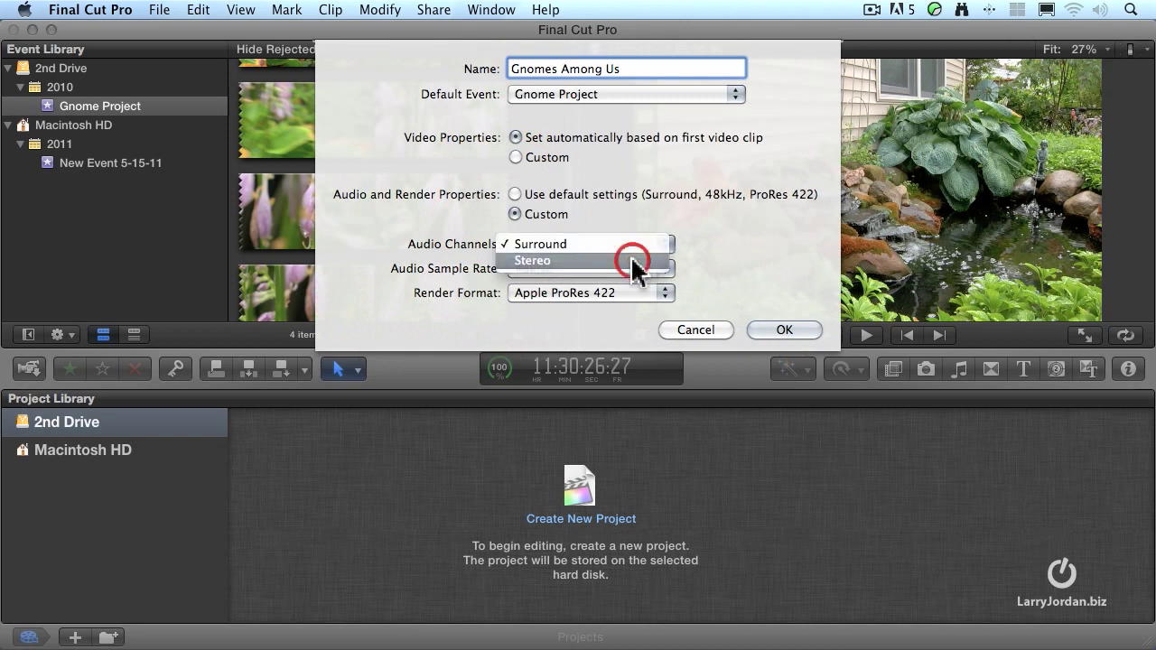
{"action": "left_click", "coordinate": [633, 260]}
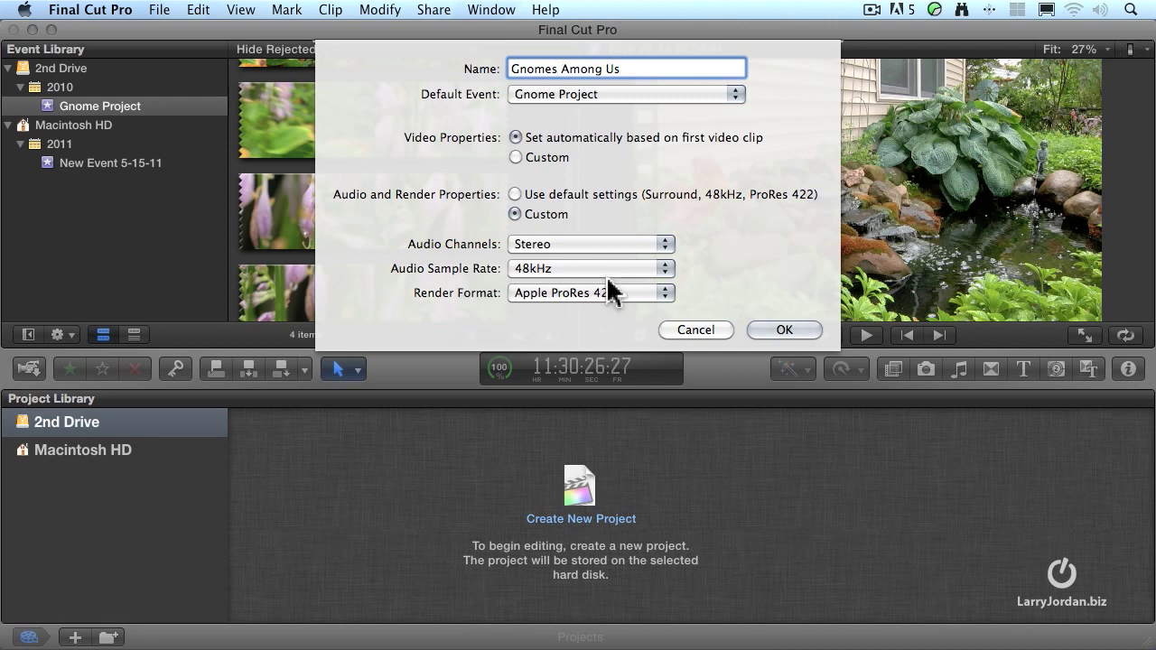
{"action": "left_click", "coordinate": [635, 293]}
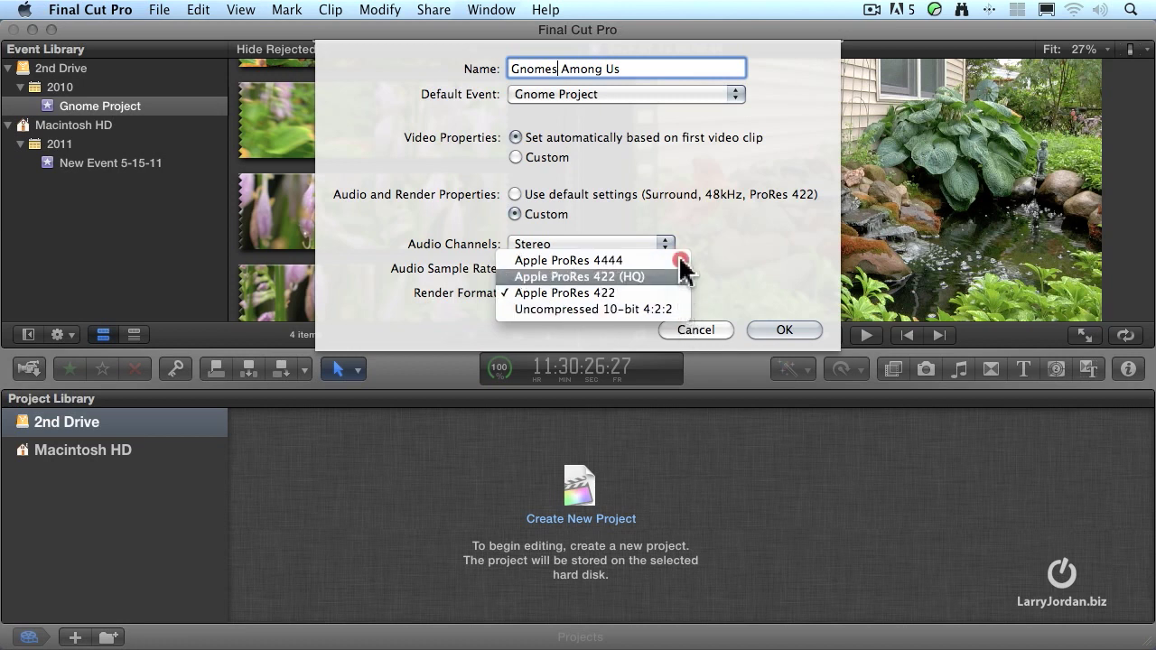
{"action": "left_click", "coordinate": [678, 293]}
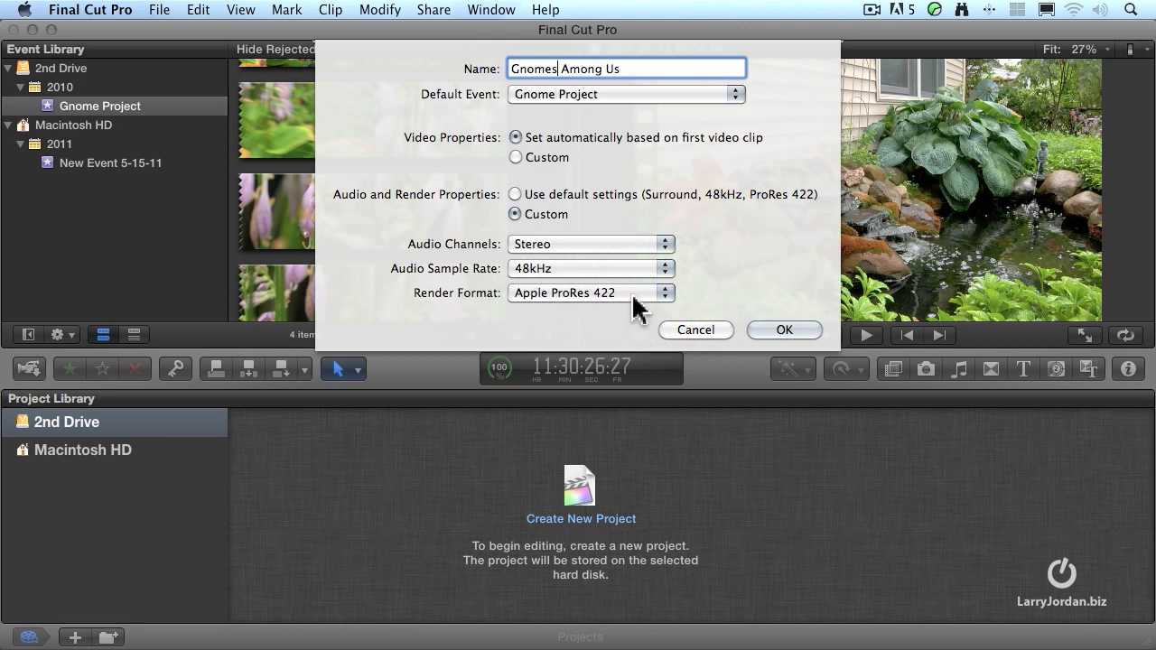
{"action": "left_click", "coordinate": [634, 295]}
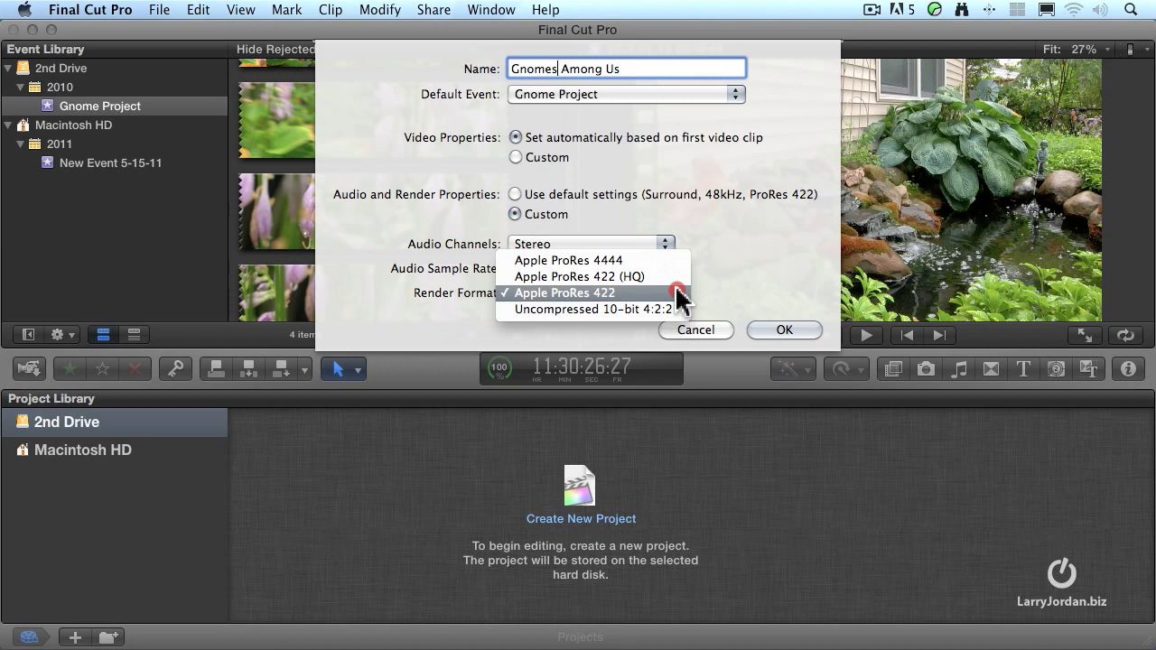
{"action": "left_click", "coordinate": [678, 293]}
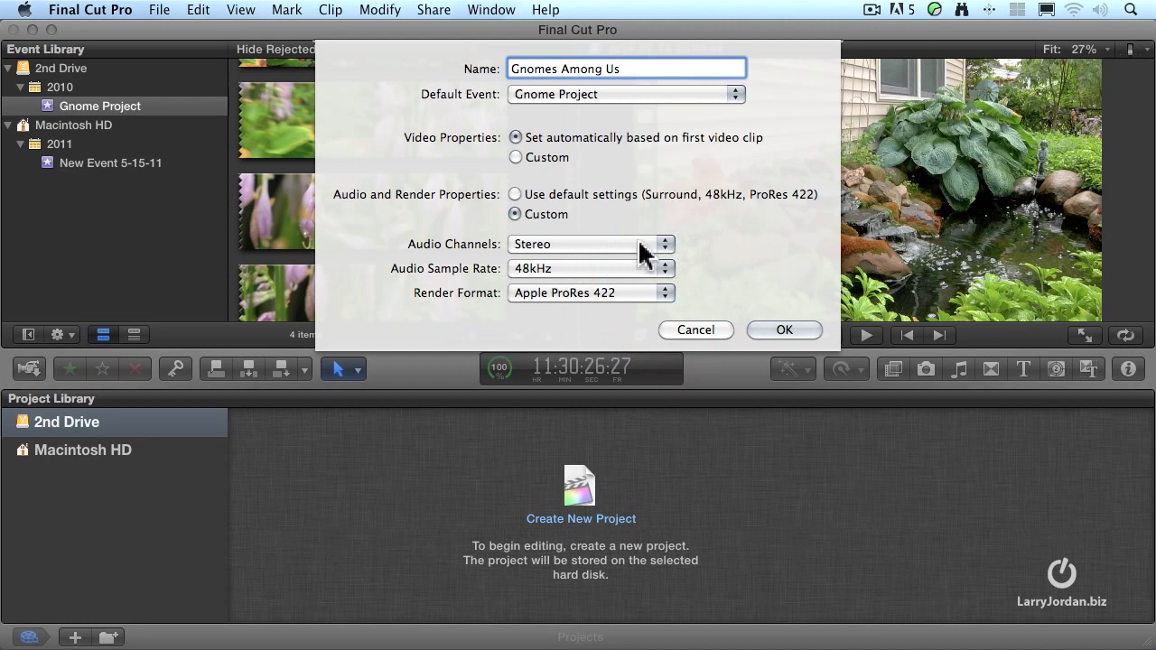
Create the Gnomes Among Us project, check it in the Project Library, then return to its timeline.
{"action": "left_click", "coordinate": [804, 332]}
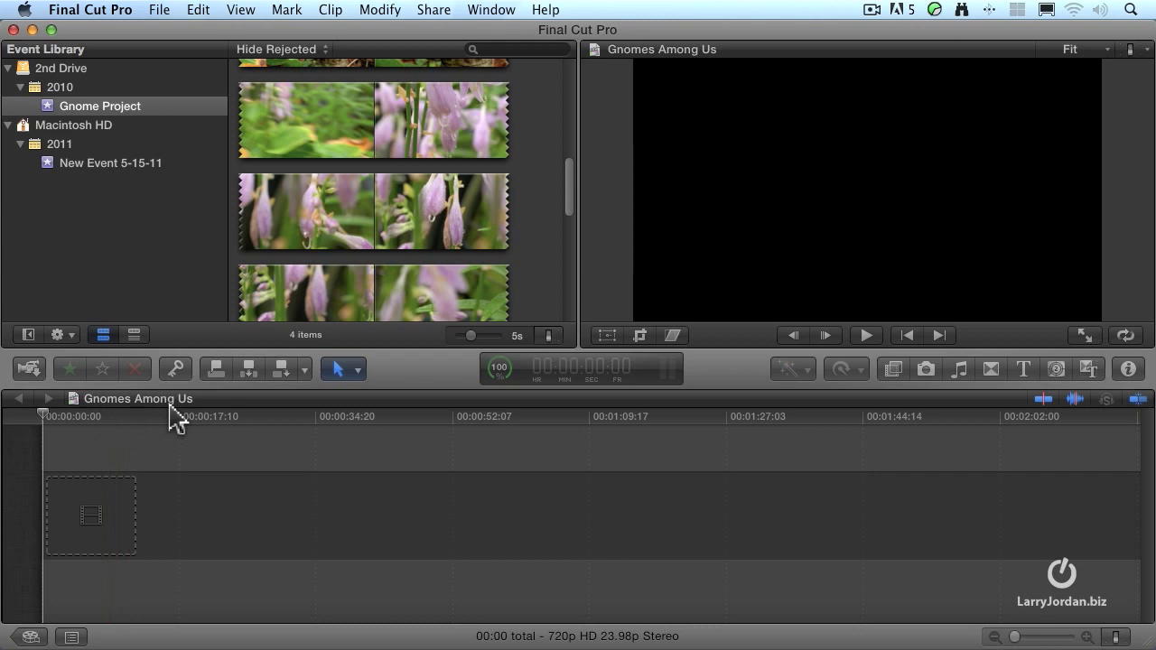
{"action": "left_click", "coordinate": [30, 638]}
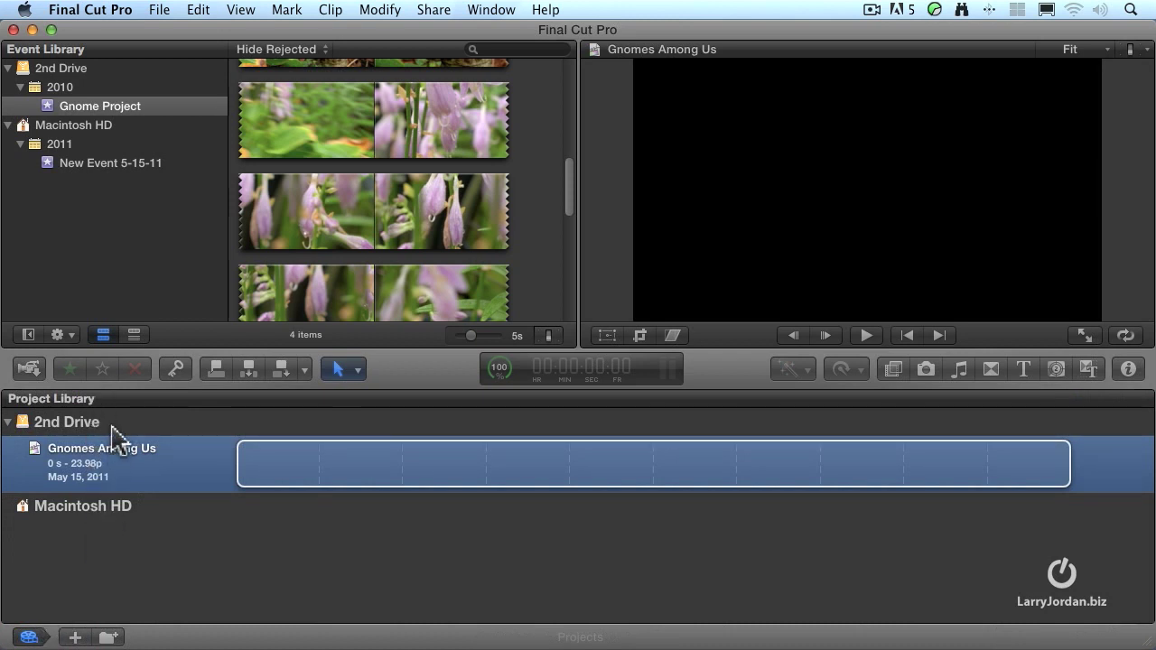
{"action": "left_click", "coordinate": [30, 638]}
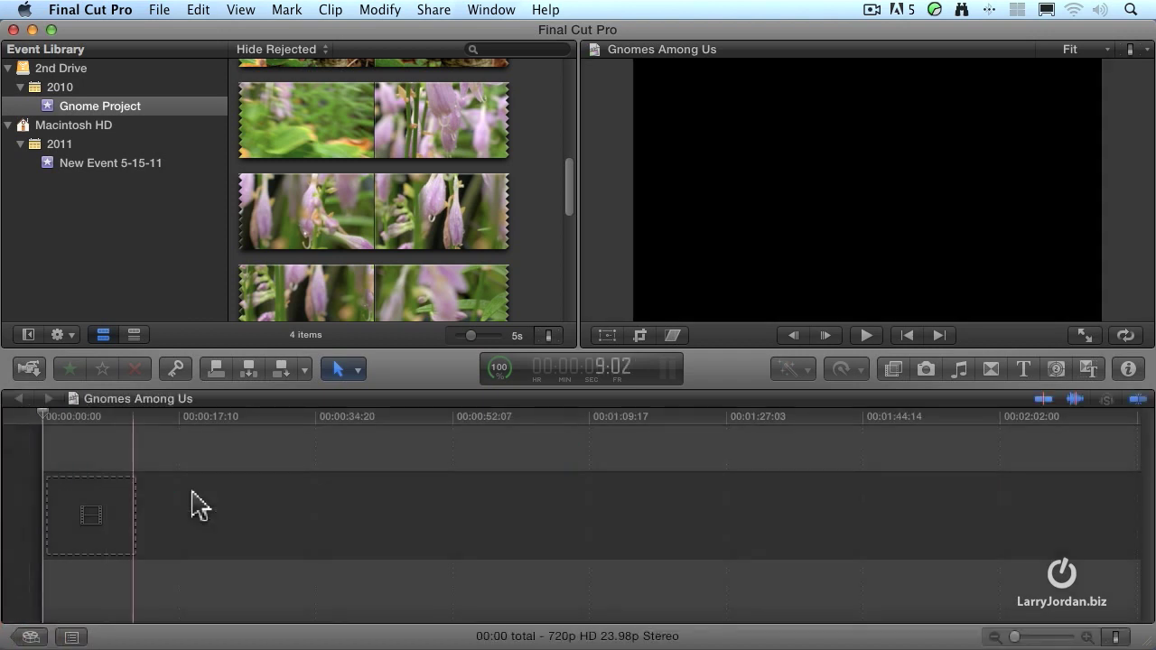